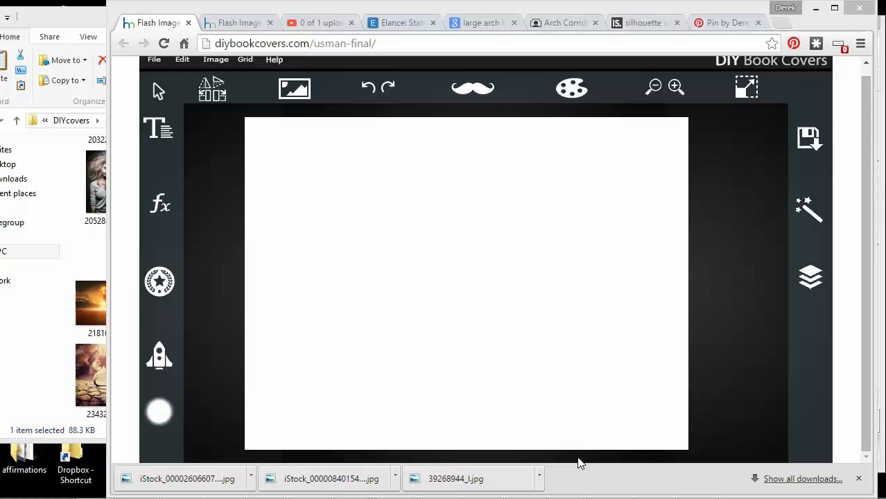
# Step: Examine the Pinterest pin of the Volání Kukačky and Hedvábník covers for their colours, figure placement and title layout
pyautogui.click(734, 24)
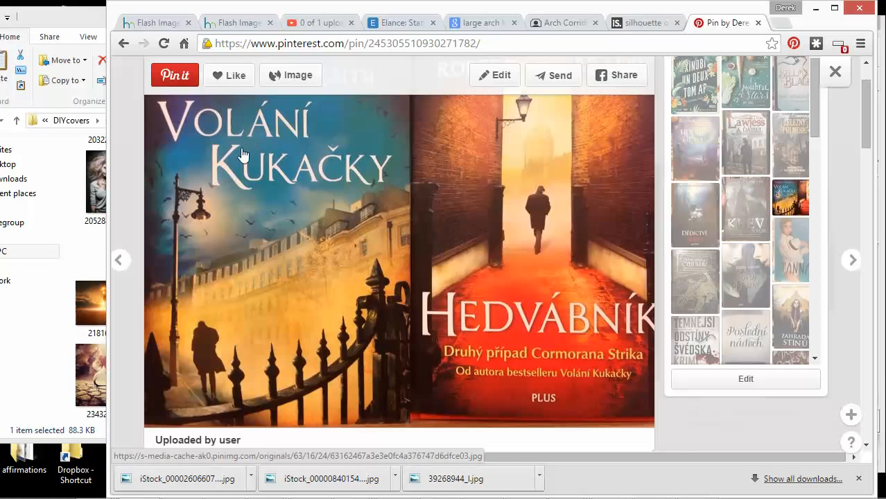
pyautogui.scroll(-2, 563, 396)
pyautogui.scroll(3, 545, 340)
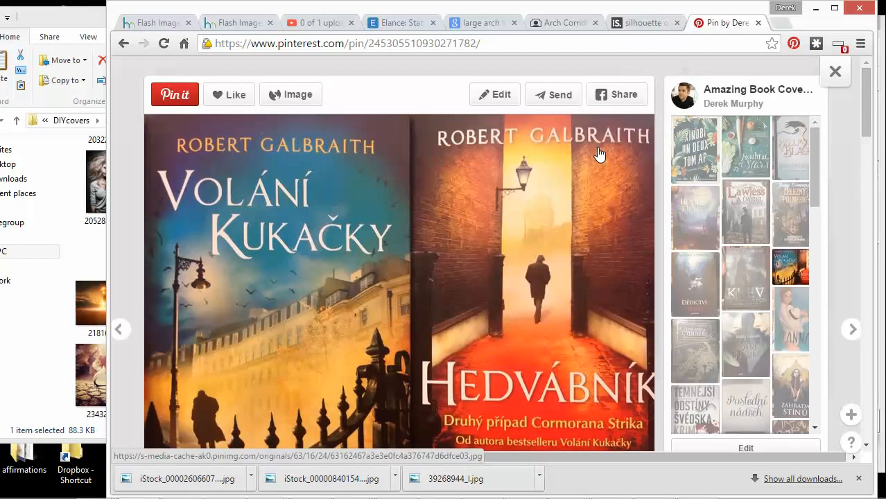
pyautogui.scroll(-1, 579, 186)
pyautogui.scroll(1, 517, 160)
pyautogui.scroll(-2, 281, 192)
pyautogui.scroll(1, 278, 196)
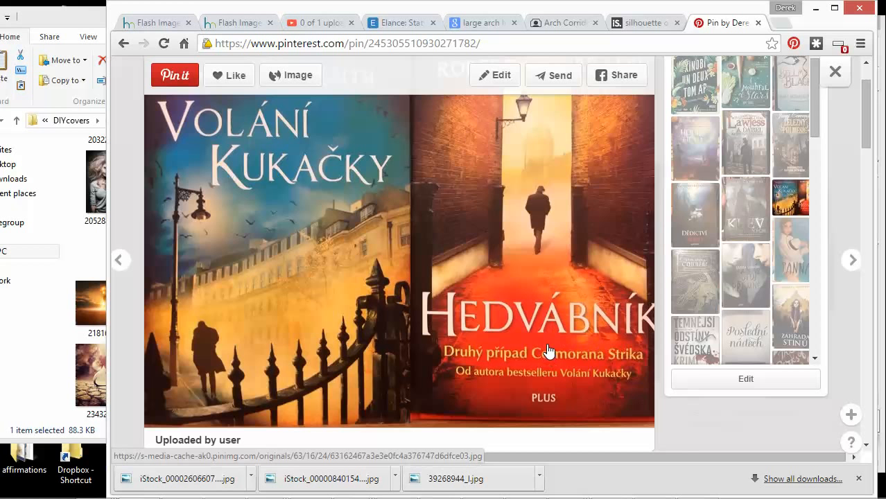
pyautogui.scroll(-1, 540, 333)
pyautogui.scroll(1, 534, 327)
pyautogui.scroll(-3, 537, 207)
pyautogui.scroll(3, 212, 192)
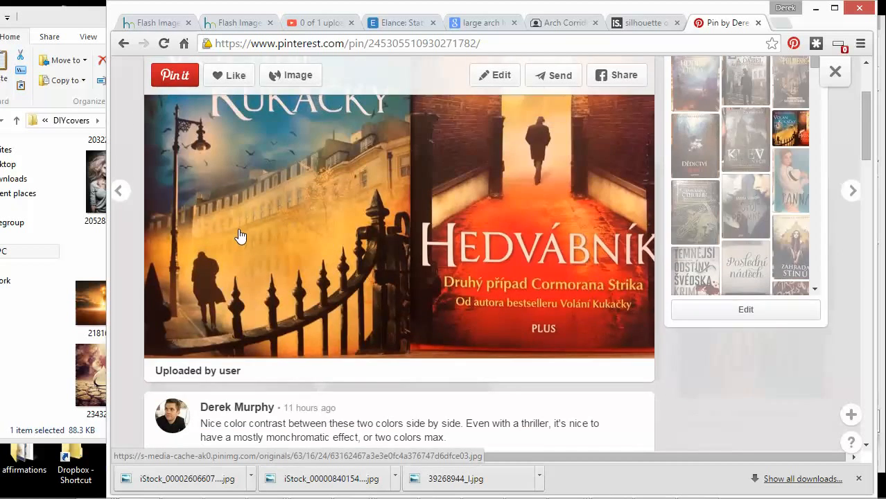
pyautogui.scroll(-4, 306, 262)
pyautogui.scroll(3, 517, 276)
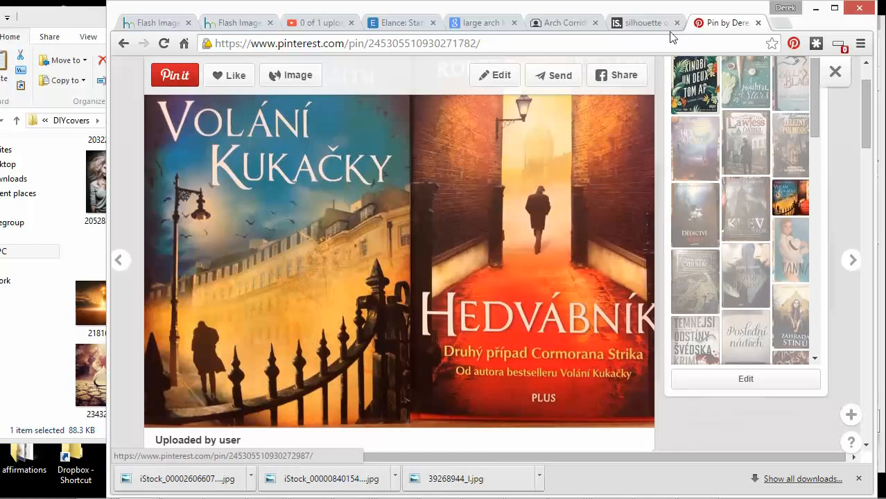
# Step: Review the iStock photo of a silhouetted man running through a dark alley as possible cover material
pyautogui.click(644, 23)
pyautogui.scroll(3, 368, 121)
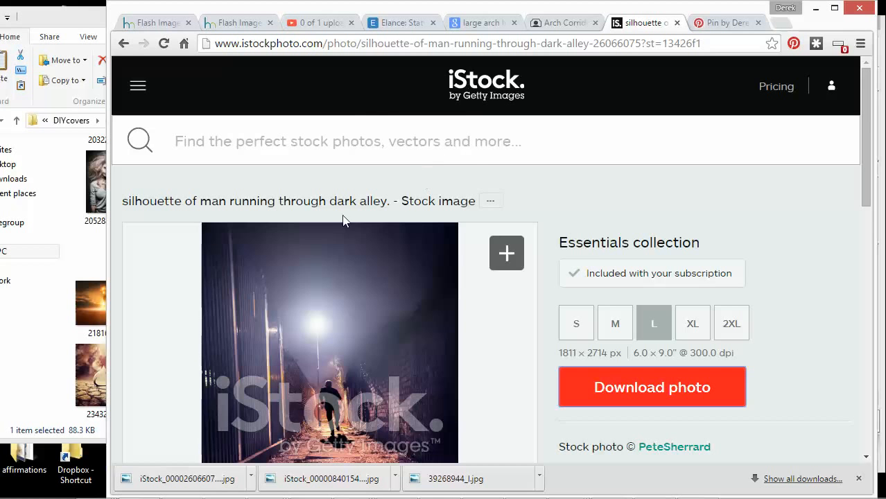
pyautogui.scroll(-2, 382, 285)
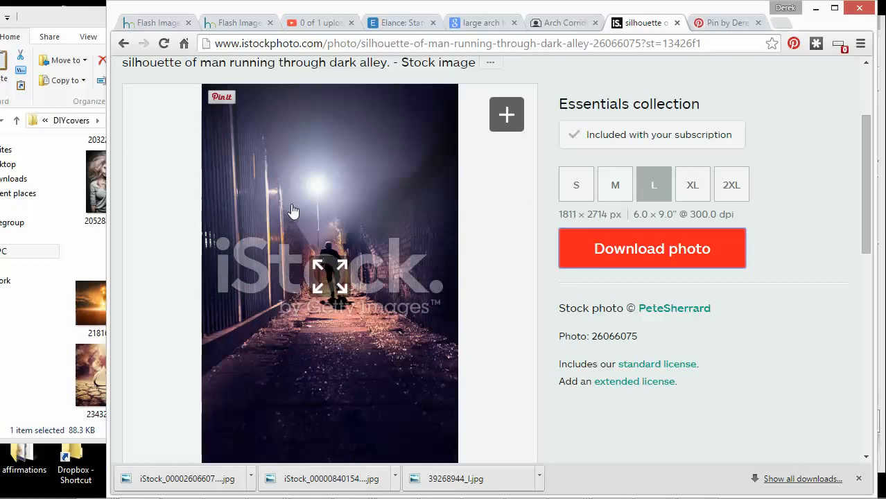
pyautogui.scroll(-1, 312, 221)
pyautogui.scroll(3, 513, 135)
pyautogui.click(481, 140)
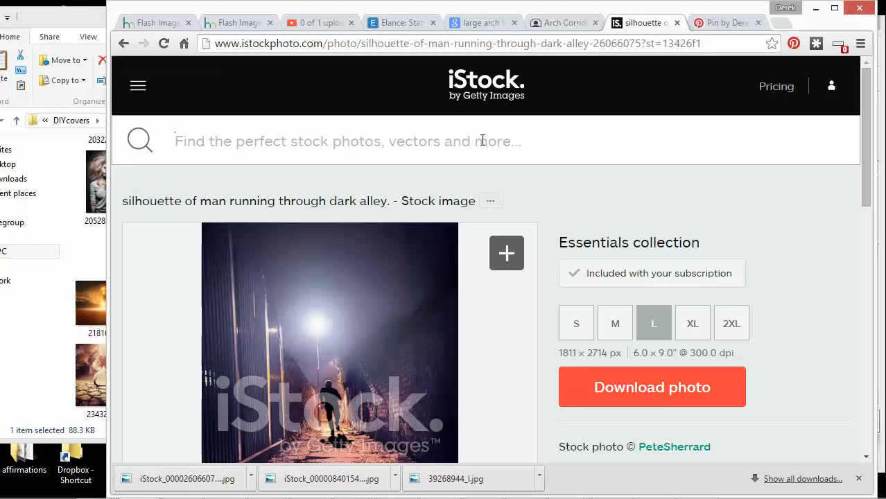
# Step: Return to the Pinterest pin, go back to the cover board and try to open the Lawless cover
pyautogui.click(724, 23)
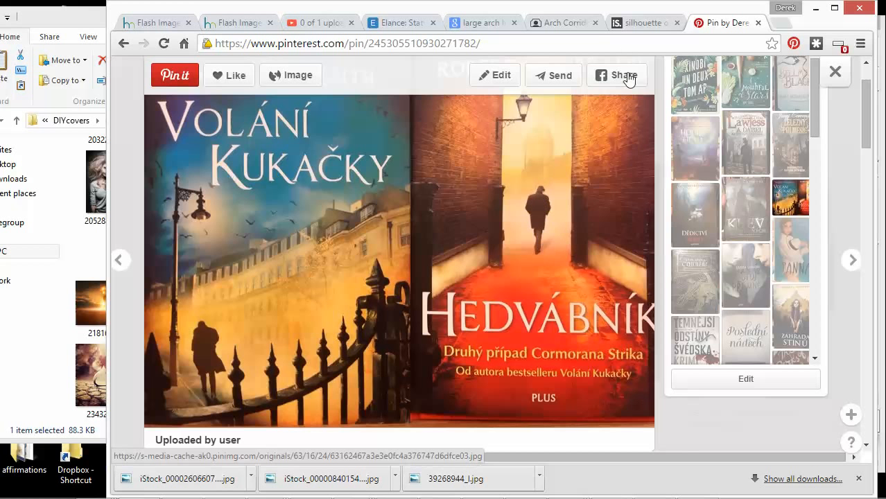
pyautogui.scroll(-2, 560, 161)
pyautogui.scroll(3, 560, 162)
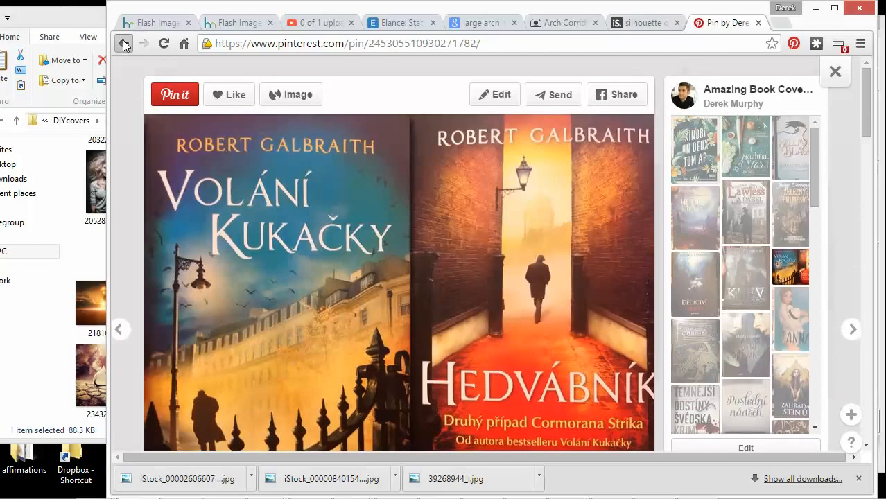
pyautogui.click(124, 44)
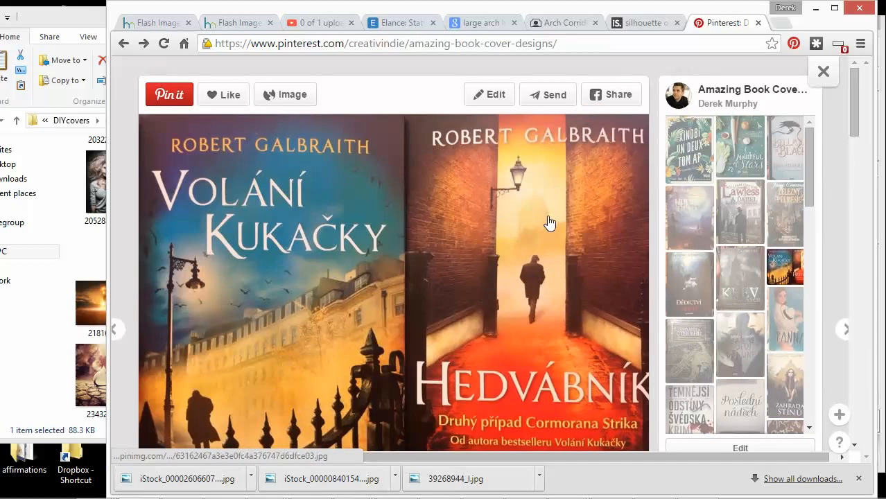
pyautogui.click(743, 224)
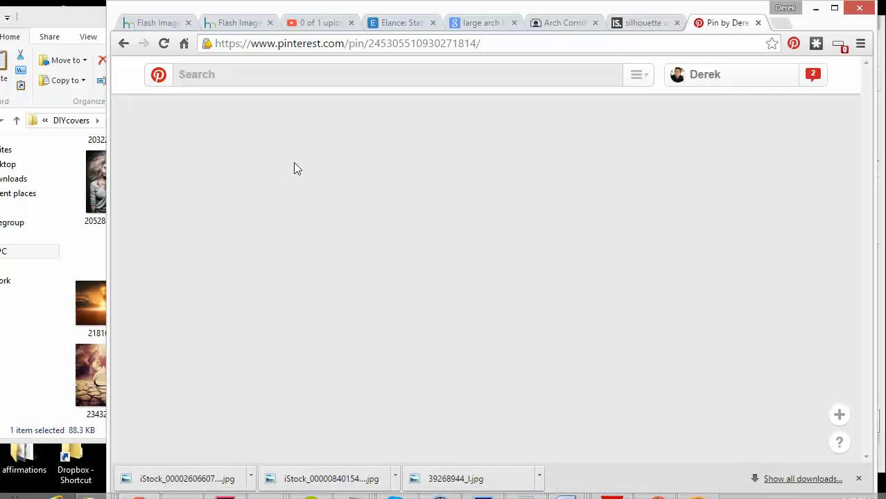
pyautogui.click(124, 43)
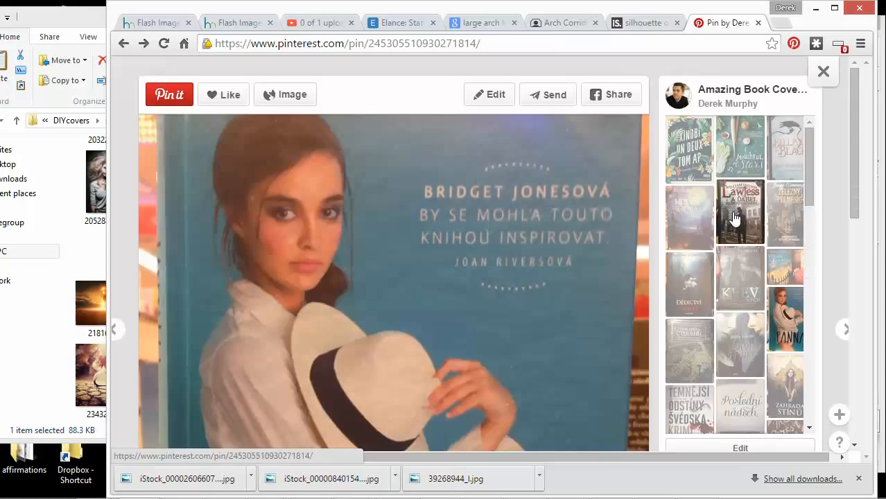
pyautogui.click(735, 217)
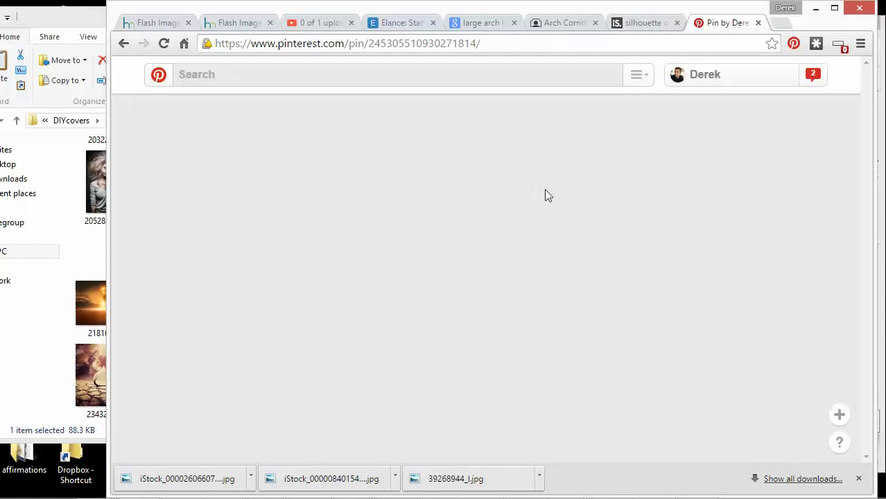
pyautogui.moveTo(823, 496)
pyautogui.click(599, 43)
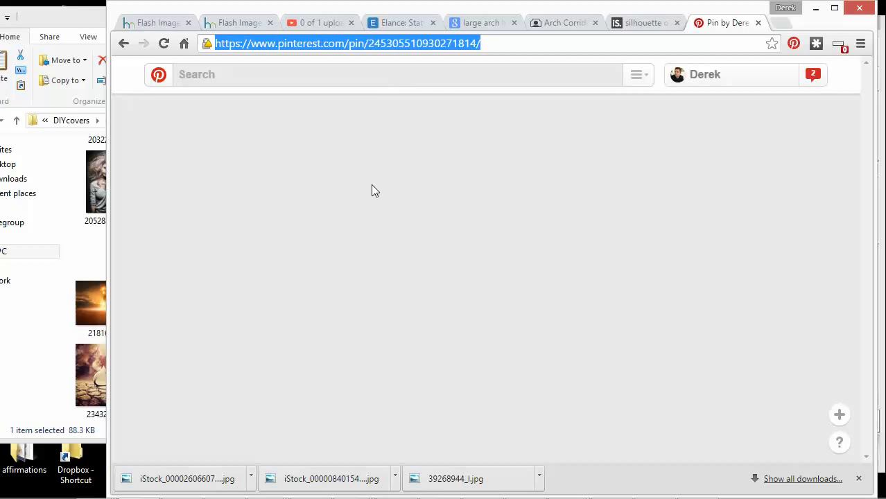
# Step: Switch to the 123RF arch corridor search results and browse them for a suitable background photo
pyautogui.click(645, 23)
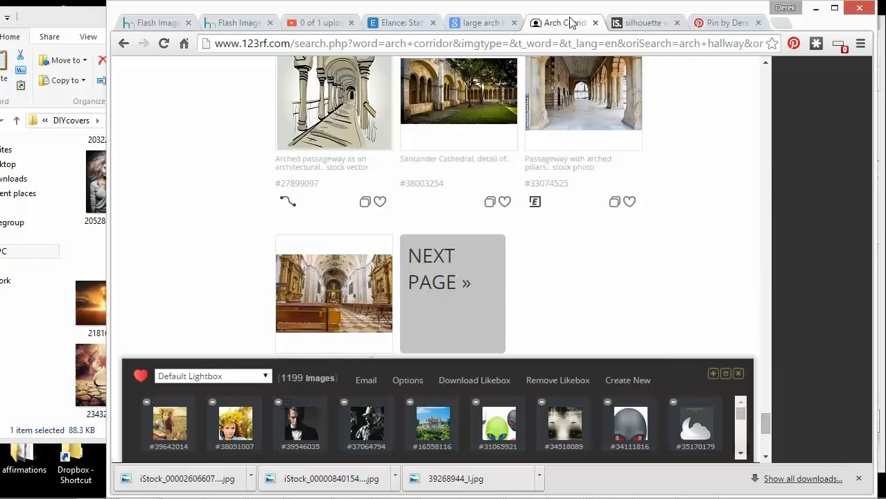
pyautogui.click(568, 23)
pyautogui.scroll(10, 568, 167)
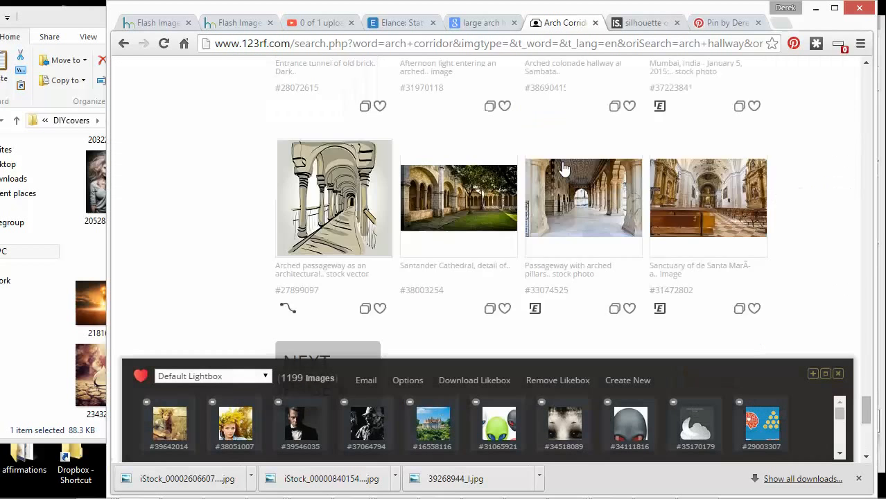
pyautogui.scroll(5, 656, 285)
pyautogui.scroll(10, 656, 265)
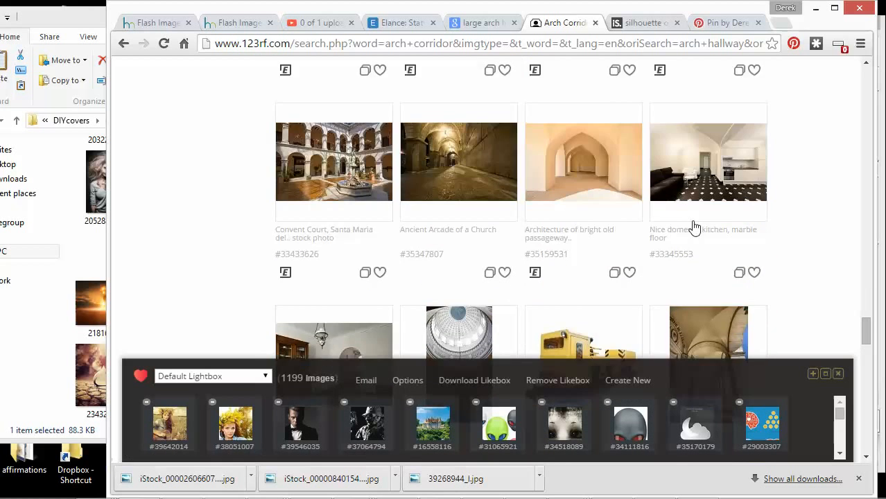
pyautogui.scroll(3, 478, 178)
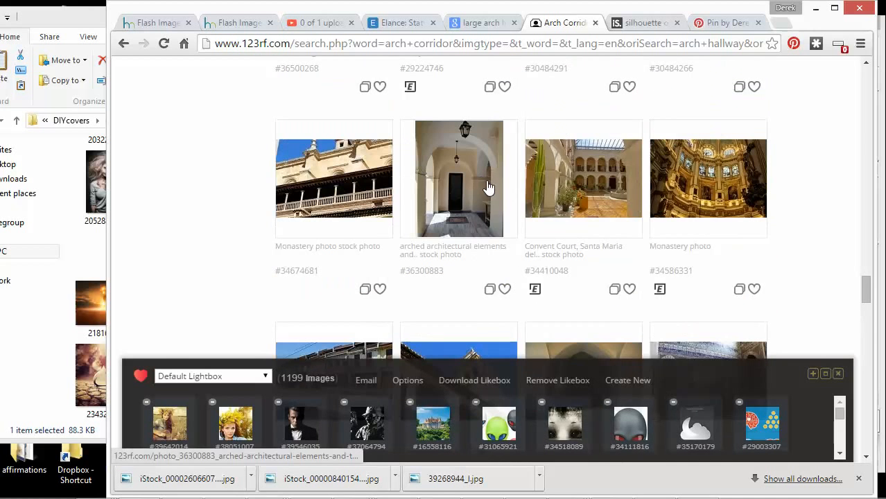
# Step: Preview the running man silhouette 23960676_l from the pics folder, close it and return to the browser
pyautogui.click(89, 195)
pyautogui.doubleClick(352, 381)
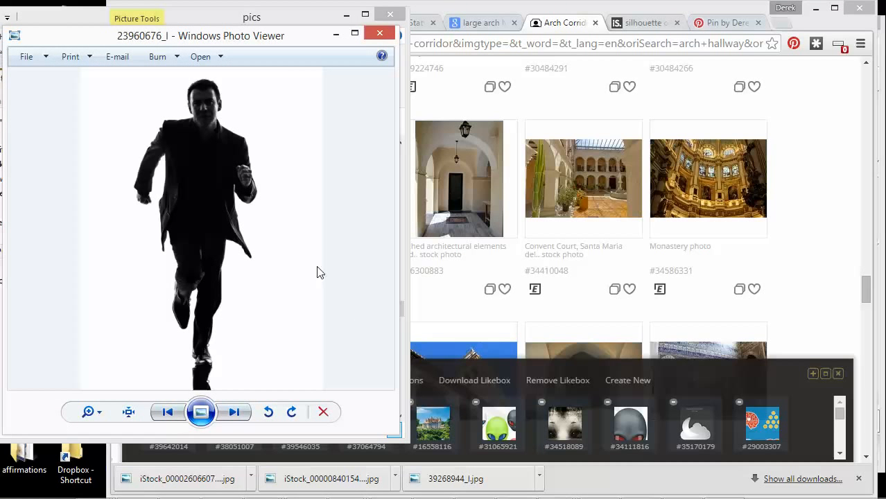
pyautogui.click(379, 34)
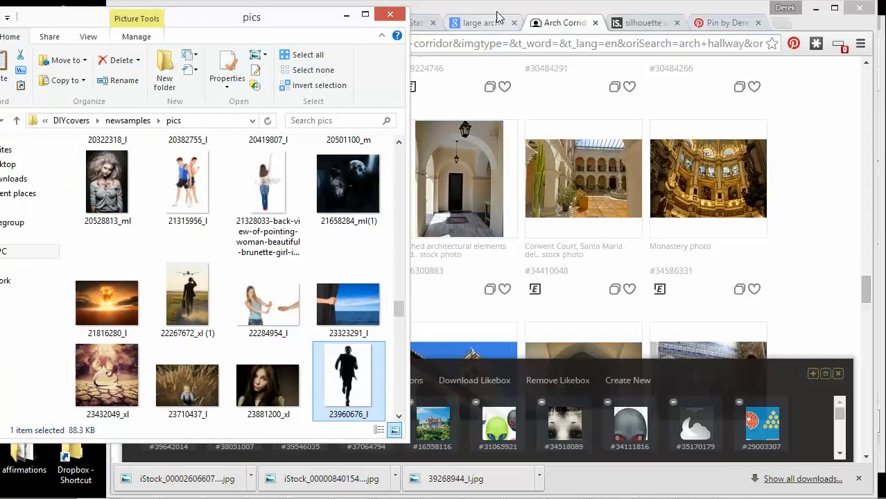
pyautogui.click(496, 14)
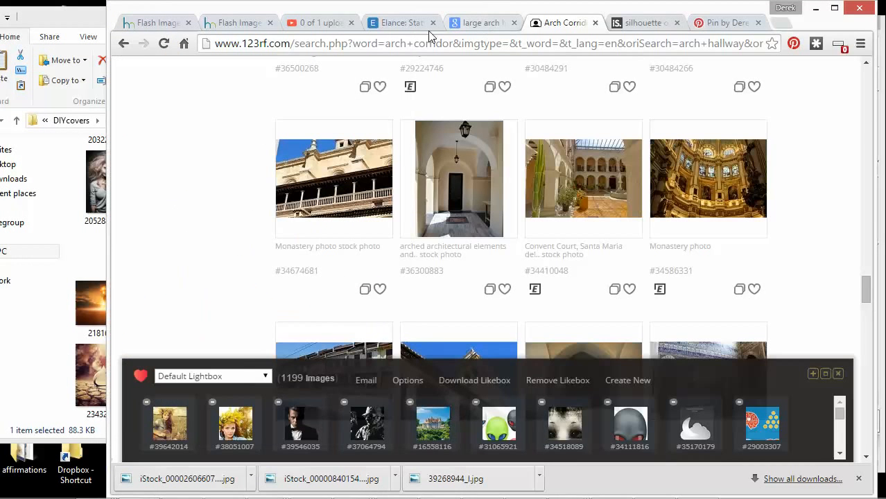
# Step: Switch to the DIY Book Covers editor and set the canvas to the 6"x9" size, with the whole page in view
pyautogui.click(237, 23)
pyautogui.click(174, 23)
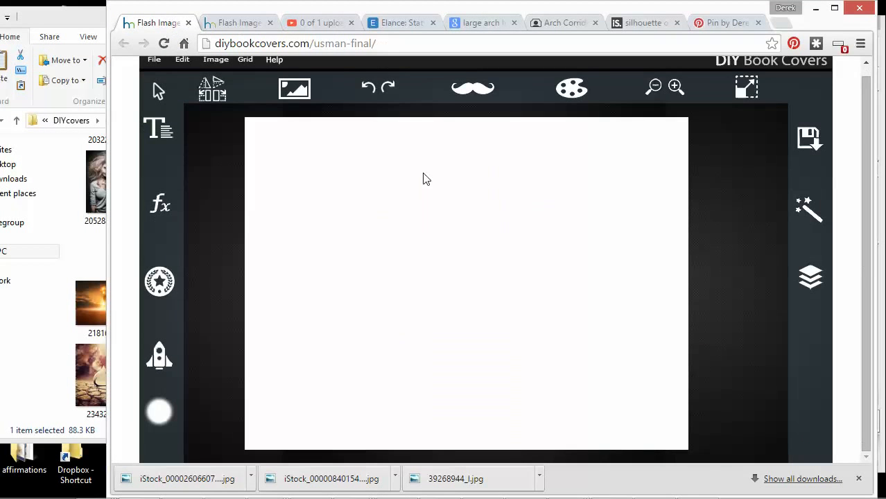
pyautogui.click(740, 92)
pyautogui.click(655, 145)
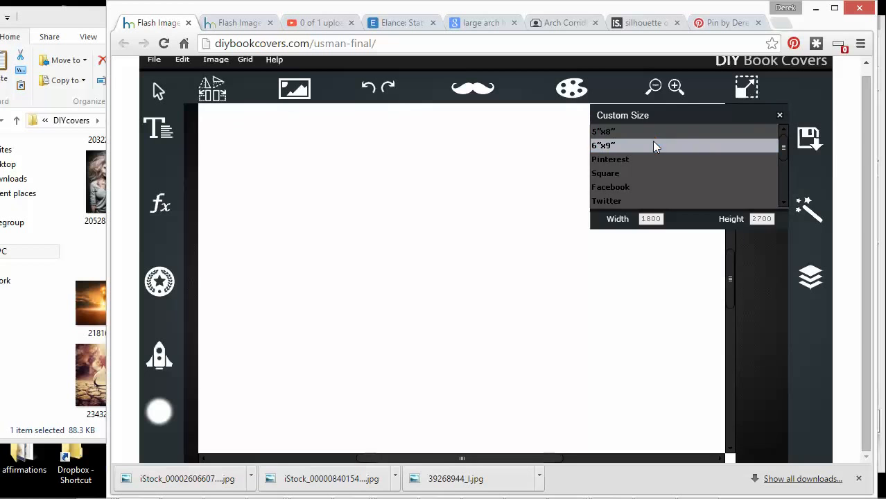
pyautogui.click(654, 90)
pyautogui.click(655, 90)
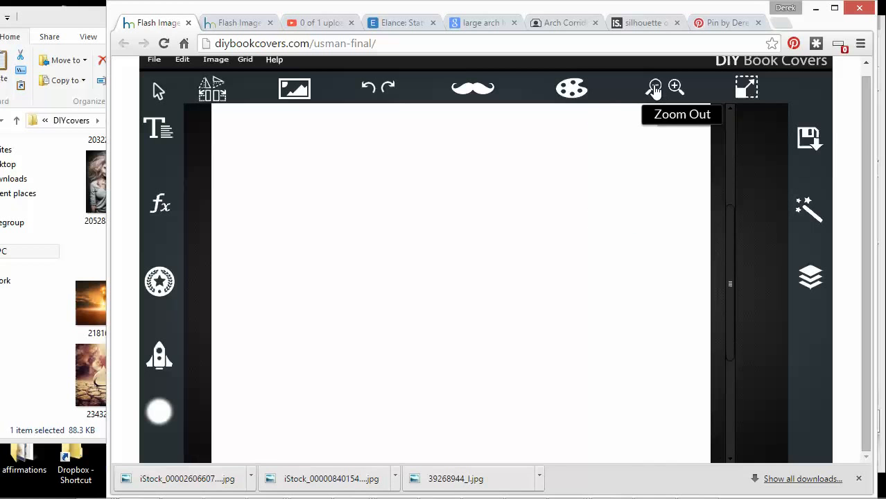
pyautogui.click(652, 89)
pyautogui.click(655, 90)
pyautogui.click(294, 89)
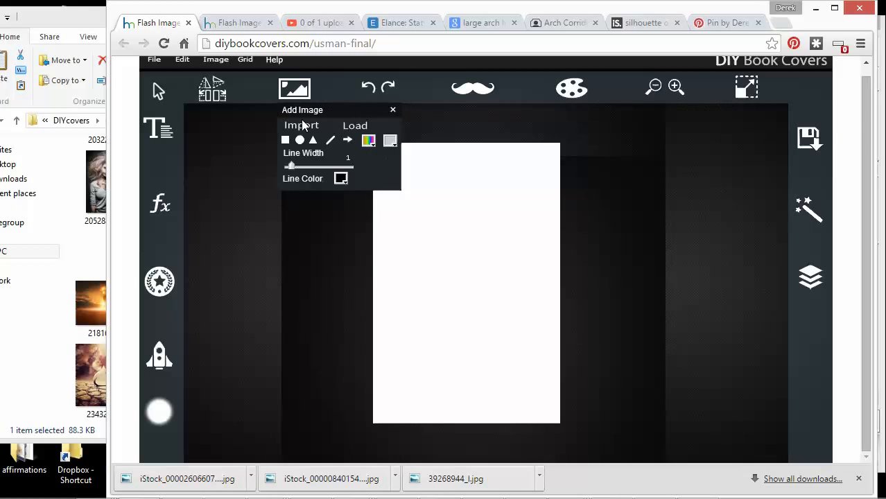
pyautogui.click(305, 128)
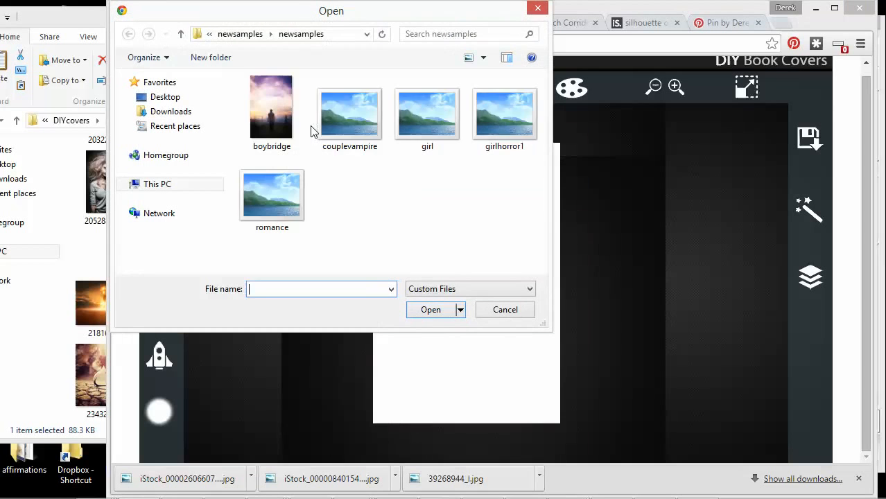
pyautogui.click(253, 36)
pyautogui.moveTo(541, 86); pyautogui.dragTo(542, 255)
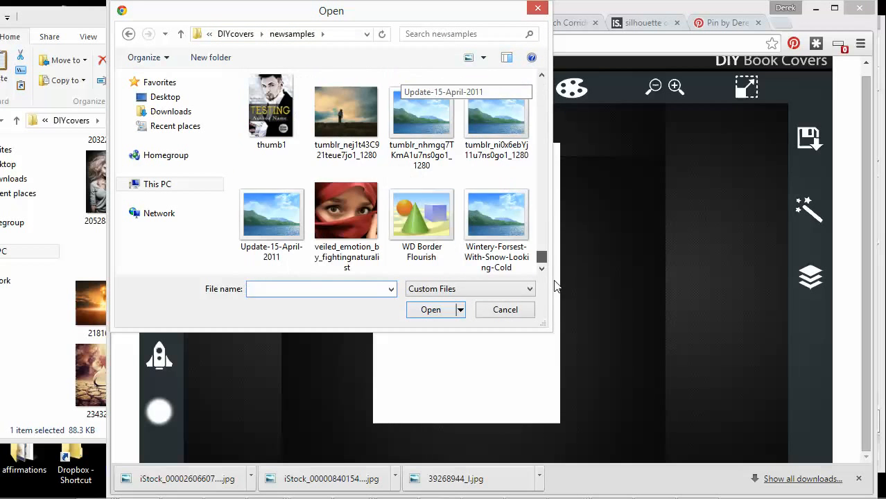
pyautogui.click(541, 75)
pyautogui.click(542, 76)
pyautogui.click(542, 75)
pyautogui.click(541, 75)
pyautogui.click(542, 75)
pyautogui.click(542, 75)
pyautogui.click(542, 76)
pyautogui.click(542, 75)
pyautogui.click(542, 75)
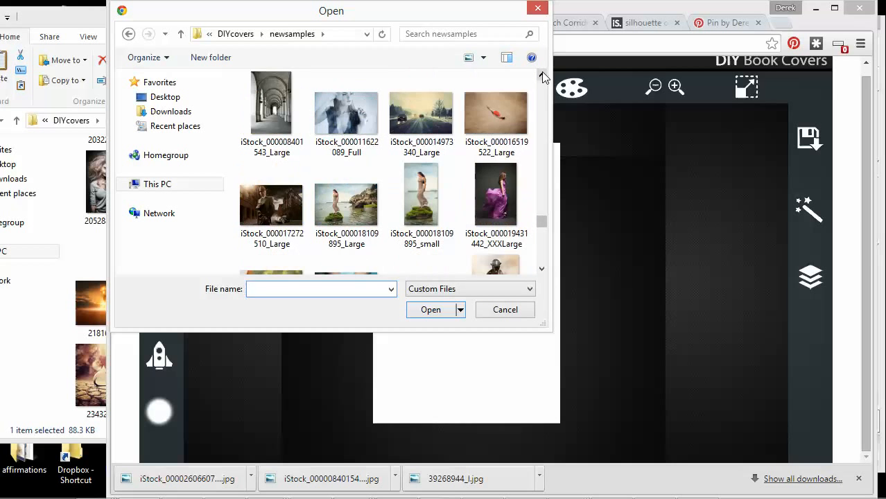
pyautogui.click(542, 76)
pyautogui.click(272, 201)
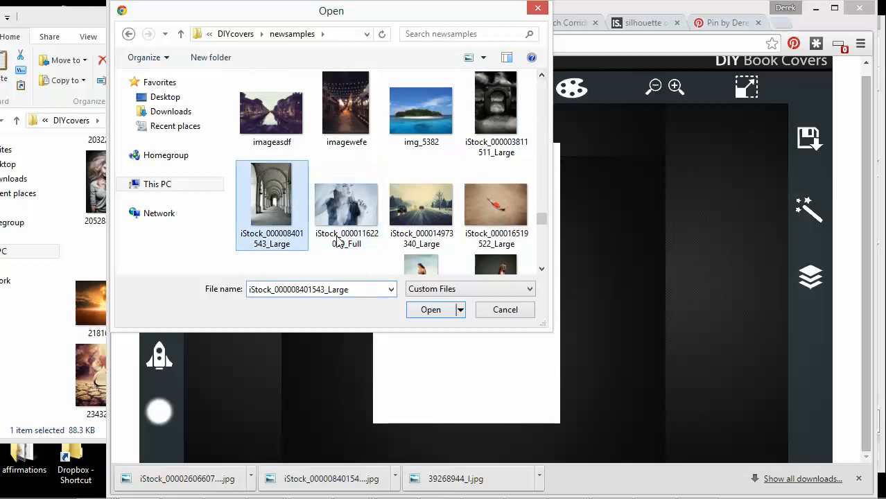
pyautogui.click(431, 310)
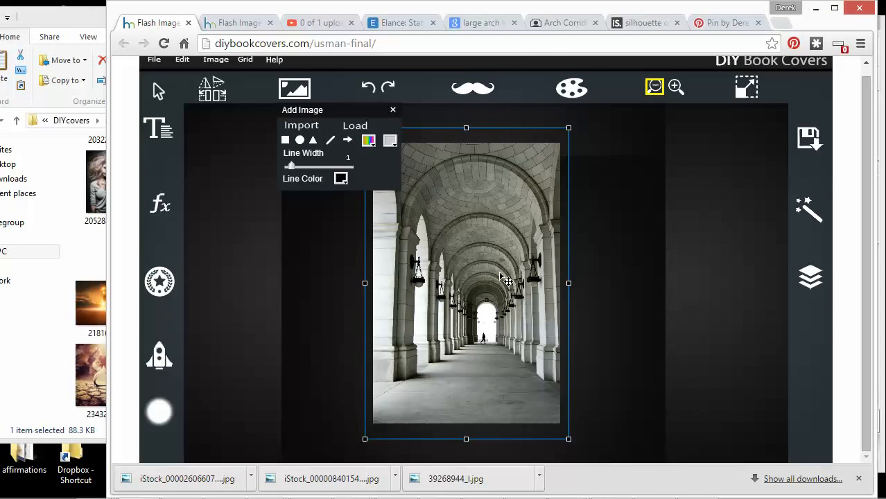
# Step: Enlarge the corridor photo and reposition it so that it covers the whole canvas
pyautogui.moveTo(506, 280); pyautogui.dragTo(535, 313)
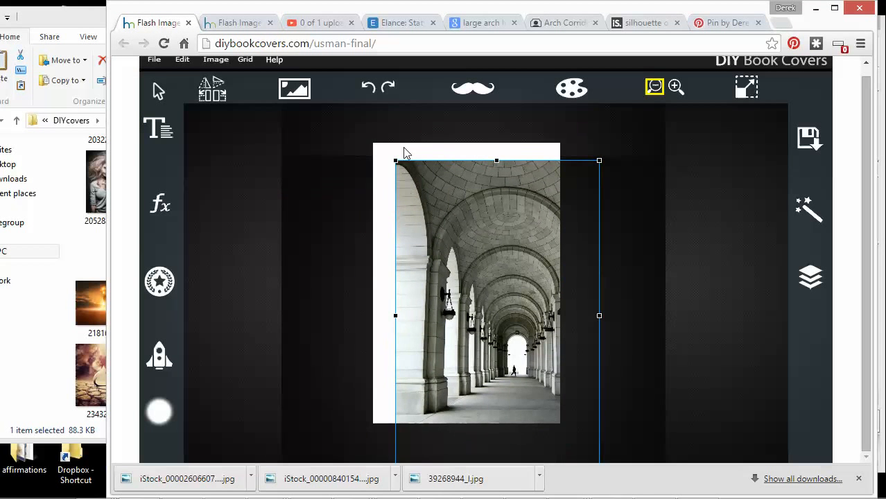
pyautogui.moveTo(379, 151); pyautogui.dragTo(374, 145)
pyautogui.moveTo(456, 235); pyautogui.dragTo(424, 215)
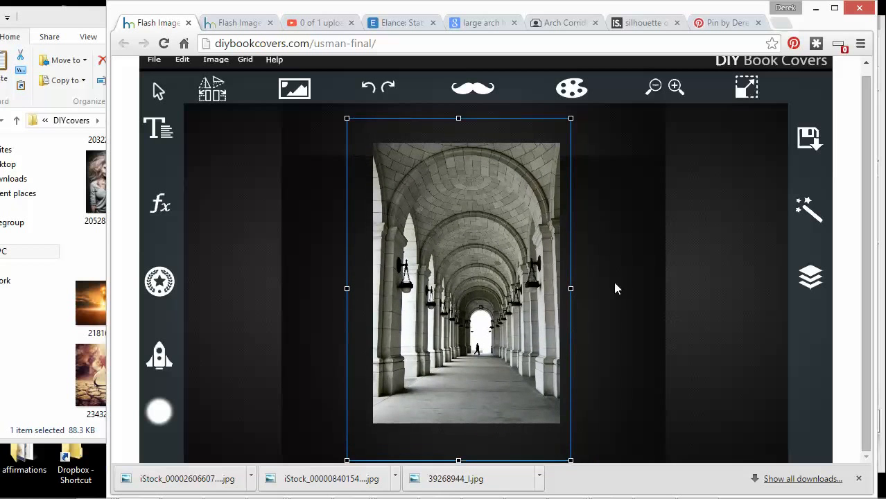
# Step: Enlarge the corridor photo slightly more and rotate it by a very small angle counterclockwise
pyautogui.moveTo(573, 116); pyautogui.dragTo(575, 116)
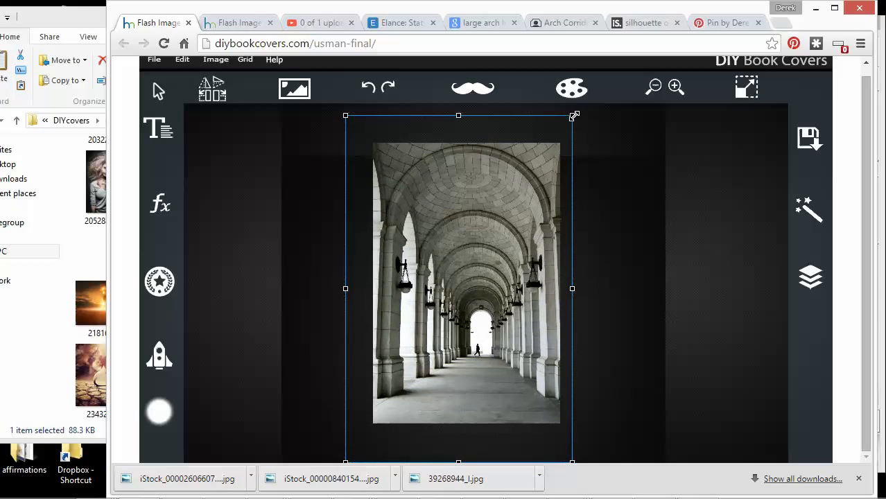
pyautogui.click(583, 122)
pyautogui.click(551, 161)
pyautogui.moveTo(581, 114); pyautogui.dragTo(580, 114)
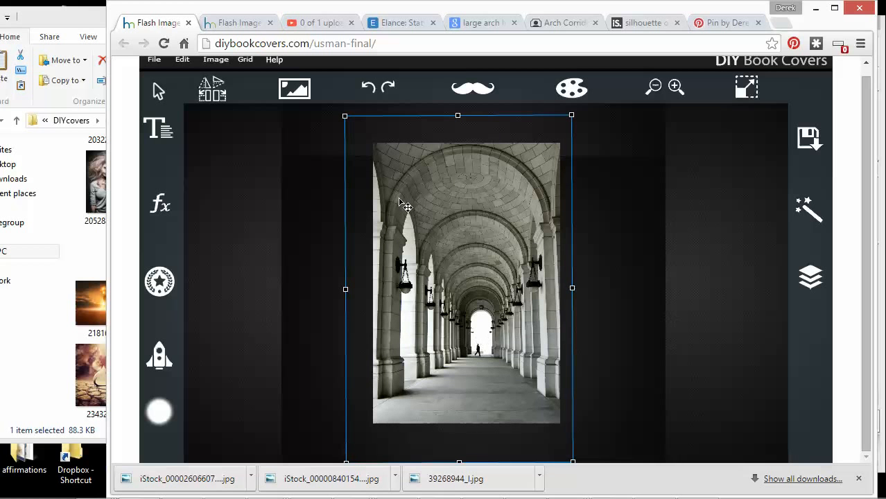
# Step: Enlarge the corridor photo well beyond the canvas and reposition it so the bright end arch with the walking man sits centred just below mid-page
pyautogui.moveTo(343, 116); pyautogui.dragTo(237, 48)
pyautogui.moveTo(544, 235); pyautogui.dragTo(534, 275)
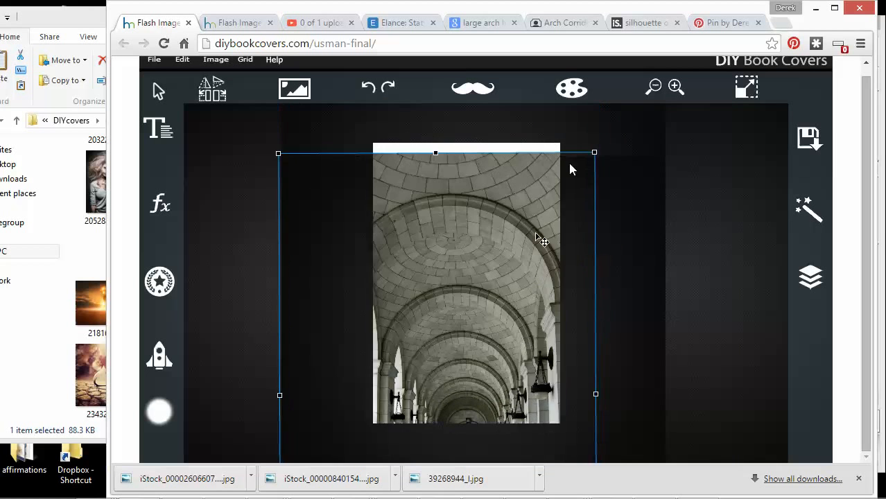
pyautogui.moveTo(596, 152); pyautogui.dragTo(616, 136)
pyautogui.moveTo(511, 307); pyautogui.dragTo(518, 177)
pyautogui.moveTo(497, 336); pyautogui.dragTo(479, 308)
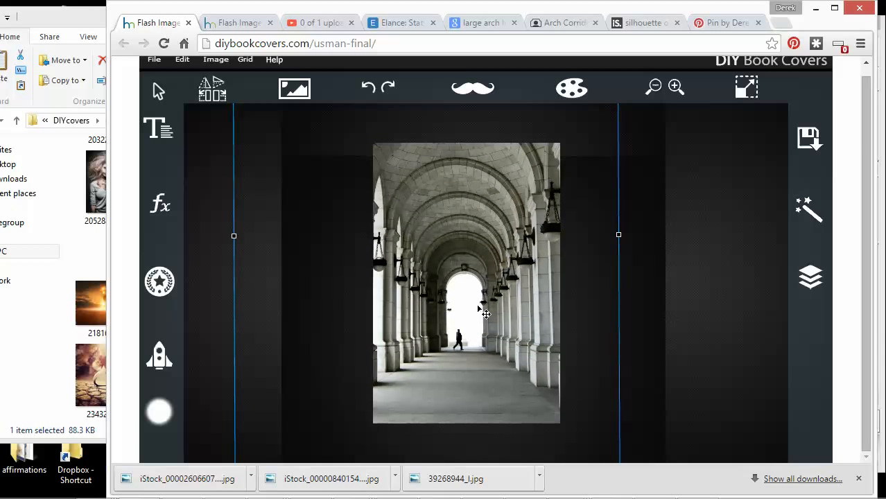
pyautogui.click(635, 321)
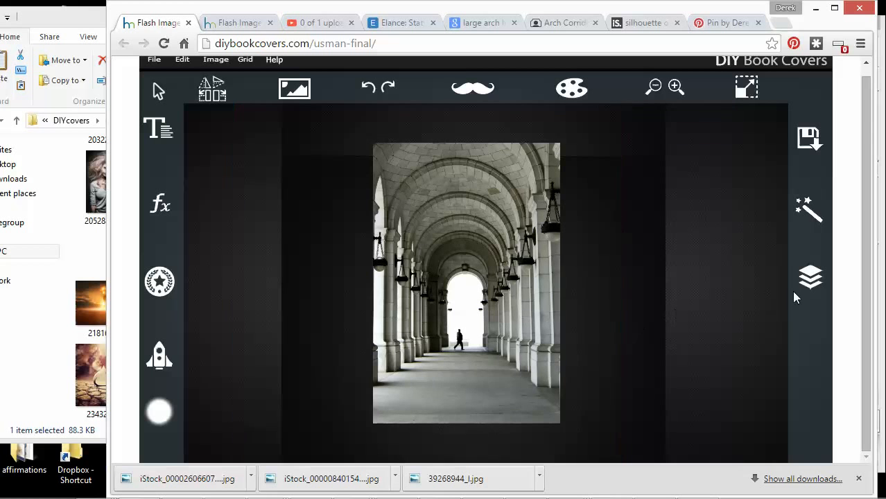
# Step: Erase the walking man from the corridor photo's bright end arch, using the Eraser at size 106 and softness 63
pyautogui.click(815, 286)
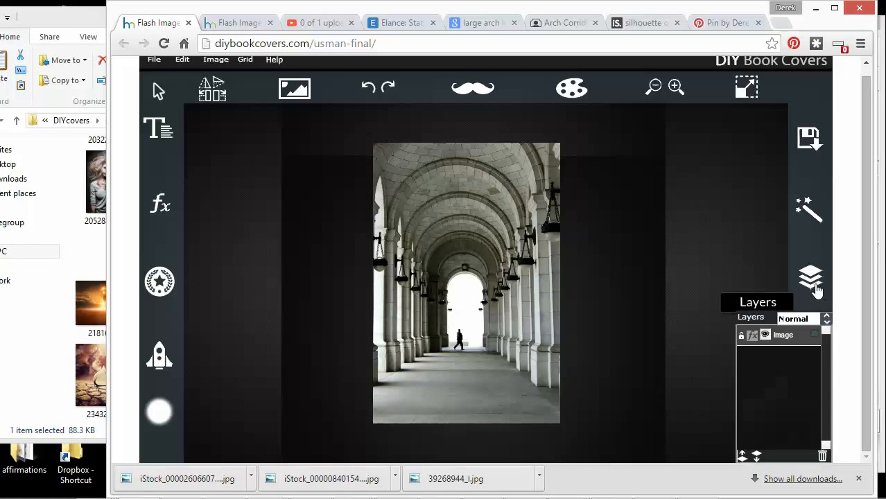
pyautogui.click(767, 336)
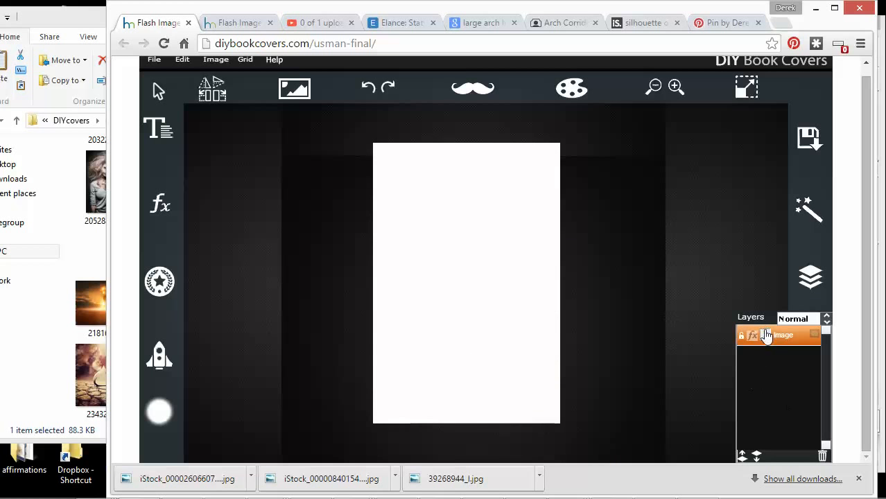
pyautogui.click(766, 335)
pyautogui.click(158, 411)
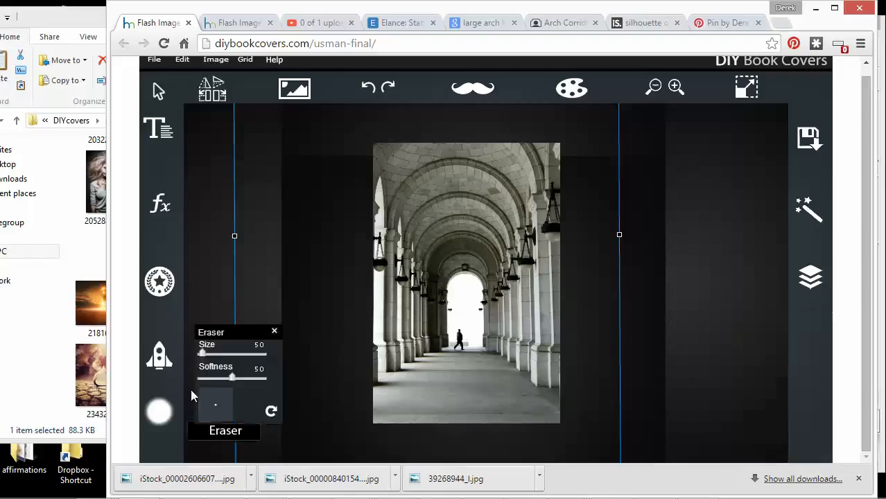
pyautogui.moveTo(205, 353); pyautogui.dragTo(224, 355)
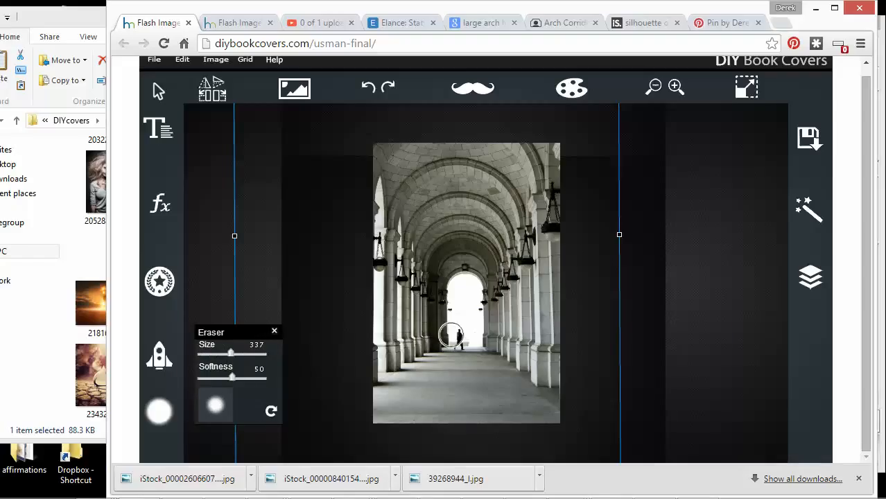
pyautogui.moveTo(232, 378)
pyautogui.mouseDown()
pyautogui.moveTo(245, 380)
pyautogui.moveTo(209, 367)
pyautogui.mouseUp()
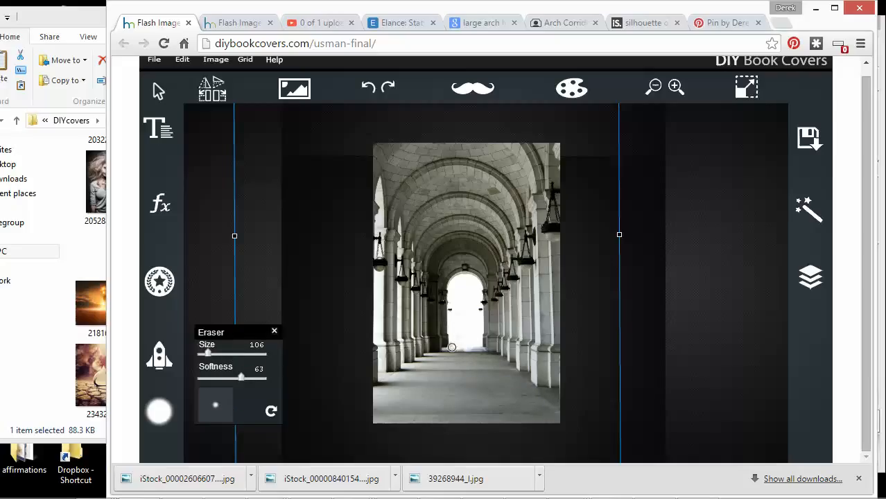
pyautogui.press('Escape')
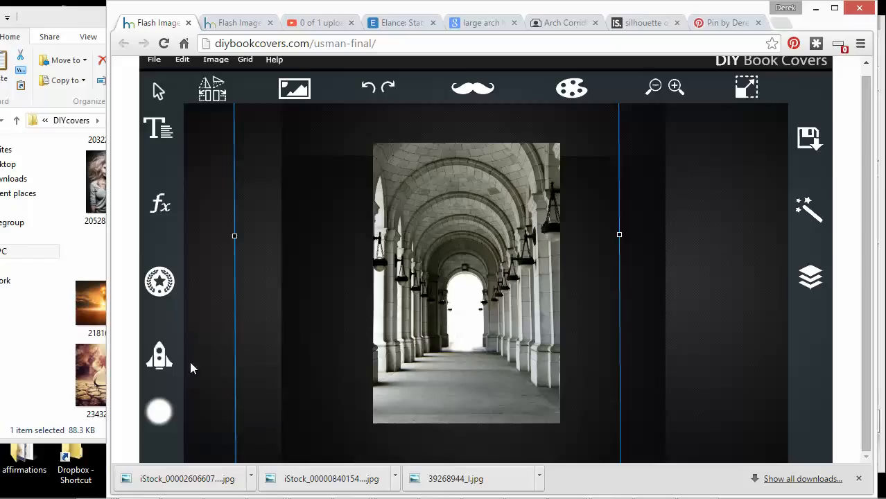
# Step: Soften the lower part of the bright end arch with the Eraser at size 281 and softness 99
pyautogui.click(167, 423)
pyautogui.moveTo(210, 359); pyautogui.dragTo(228, 356)
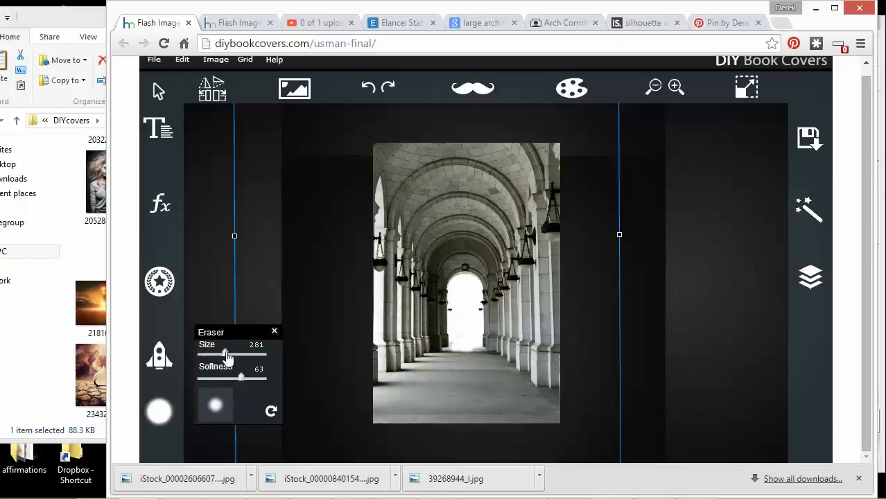
pyautogui.moveTo(255, 384); pyautogui.dragTo(268, 384)
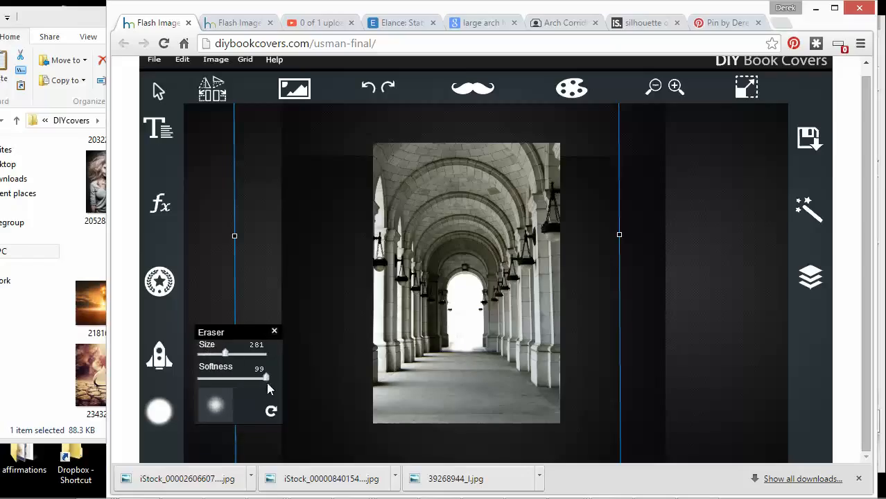
pyautogui.click(458, 340)
pyautogui.moveTo(459, 341); pyautogui.dragTo(475, 342)
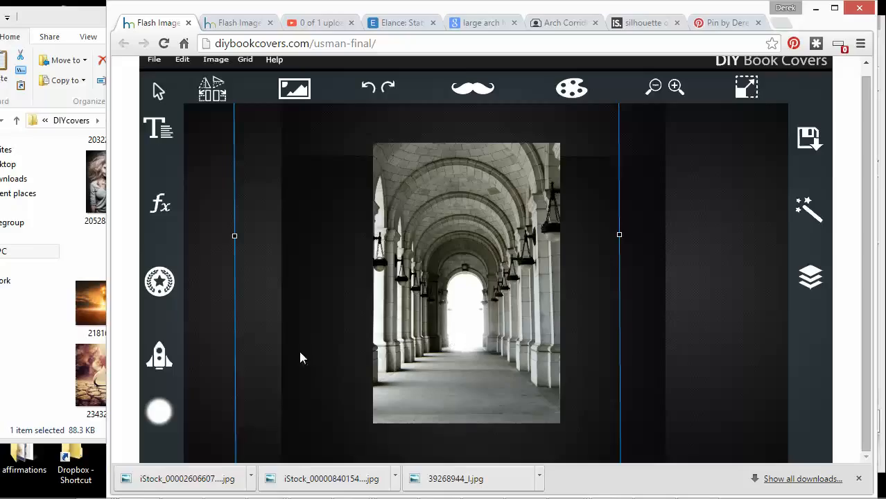
# Step: Spread a white glow around the end arch by erasing over it with the Eraser at size 406 and softness 99
pyautogui.click(161, 411)
pyautogui.moveTo(227, 359)
pyautogui.mouseDown()
pyautogui.moveTo(252, 354)
pyautogui.moveTo(238, 353)
pyautogui.mouseUp()
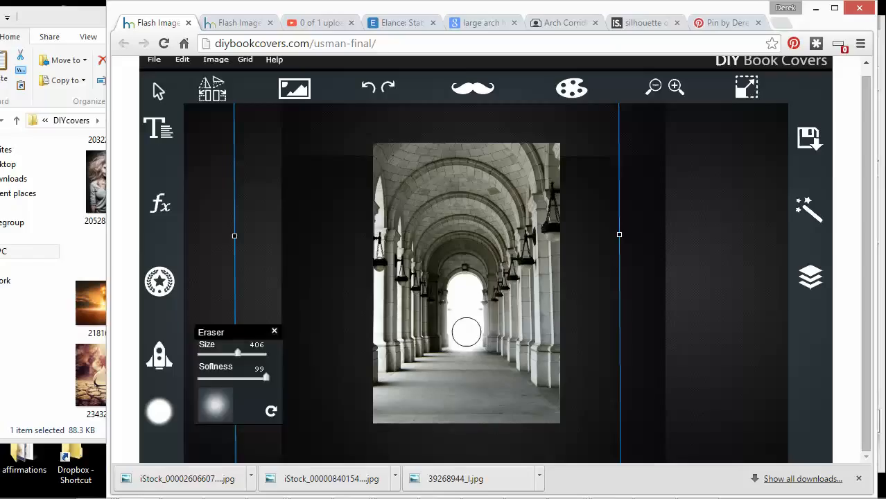
pyautogui.click(465, 331)
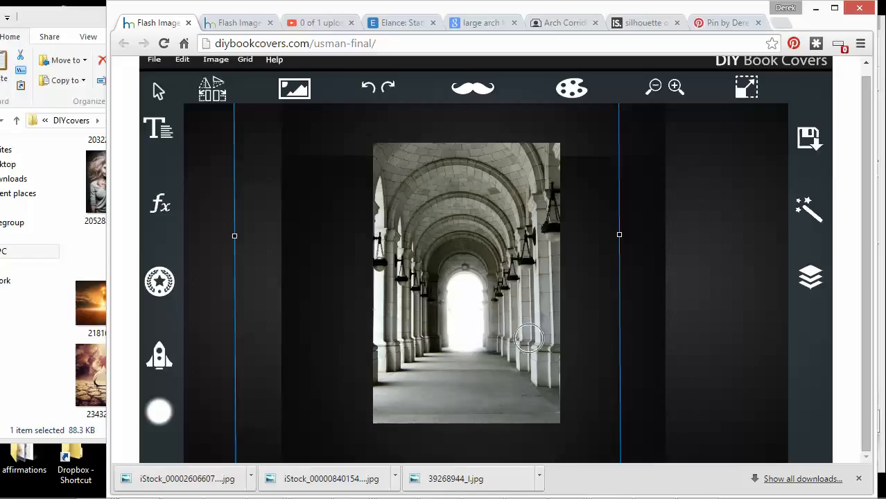
pyautogui.click(599, 302)
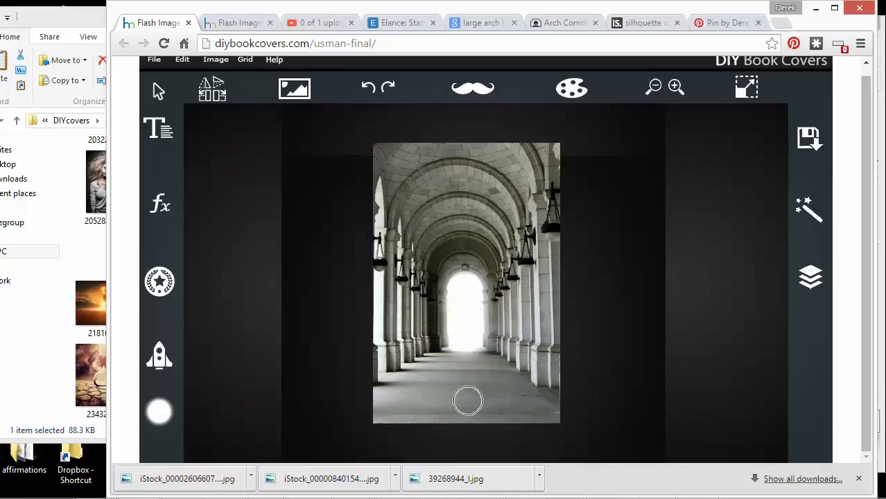
# Step: Import the picture 16537154_l of the woman in a leather jacket from the pics folder in newsamples
pyautogui.click(294, 88)
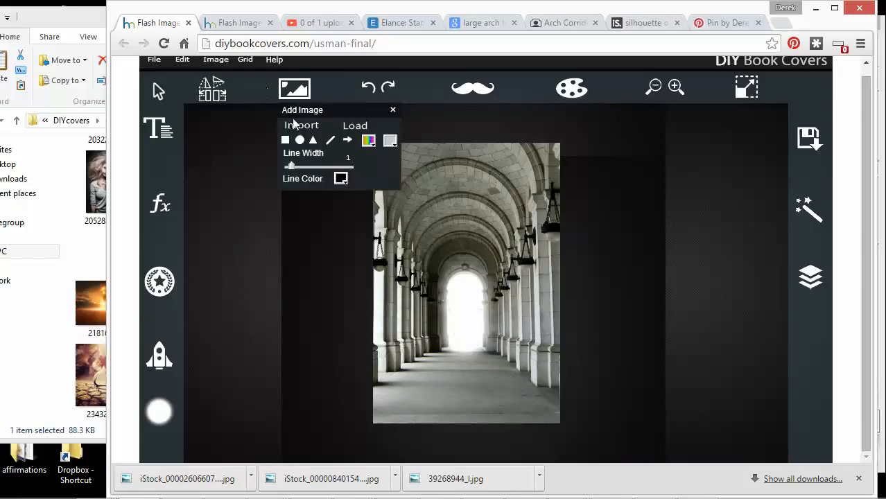
pyautogui.click(294, 125)
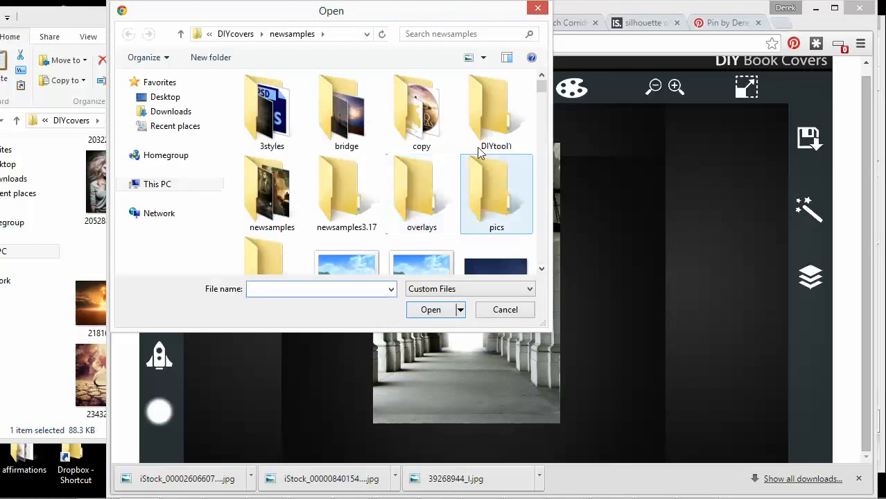
pyautogui.moveTo(541, 85)
pyautogui.mouseDown()
pyautogui.moveTo(537, 273)
pyautogui.moveTo(553, 262)
pyautogui.moveTo(542, 74)
pyautogui.mouseUp()
pyautogui.doubleClick(501, 191)
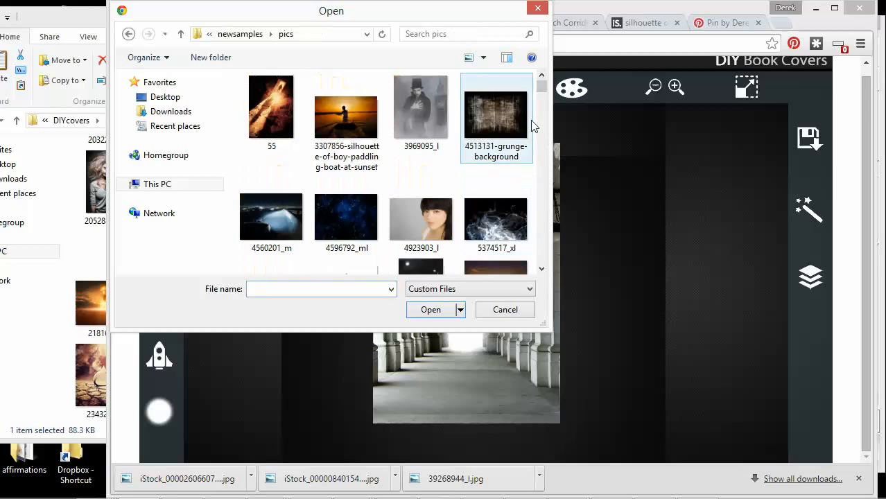
pyautogui.moveTo(544, 87); pyautogui.dragTo(542, 164)
pyautogui.click(434, 147)
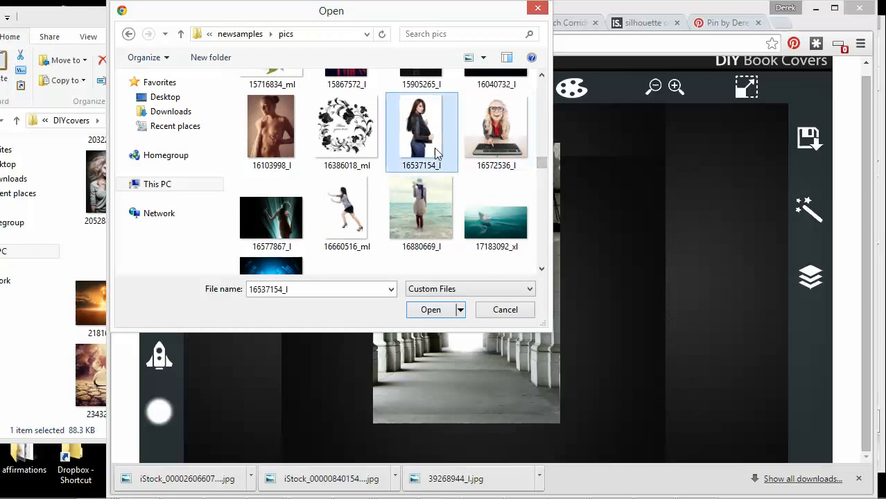
pyautogui.click(424, 311)
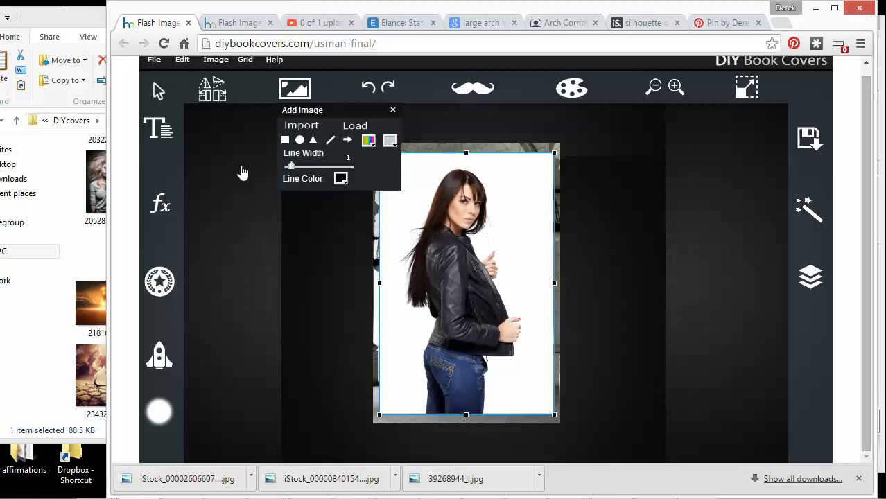
# Step: Erase the white background above right and below left of the woman, using Eraser size 232 and softness 99 for the lower-left part
pyautogui.moveTo(536, 249)
pyautogui.mouseDown()
pyautogui.moveTo(530, 186)
pyautogui.moveTo(555, 180)
pyautogui.moveTo(546, 159)
pyautogui.mouseUp()
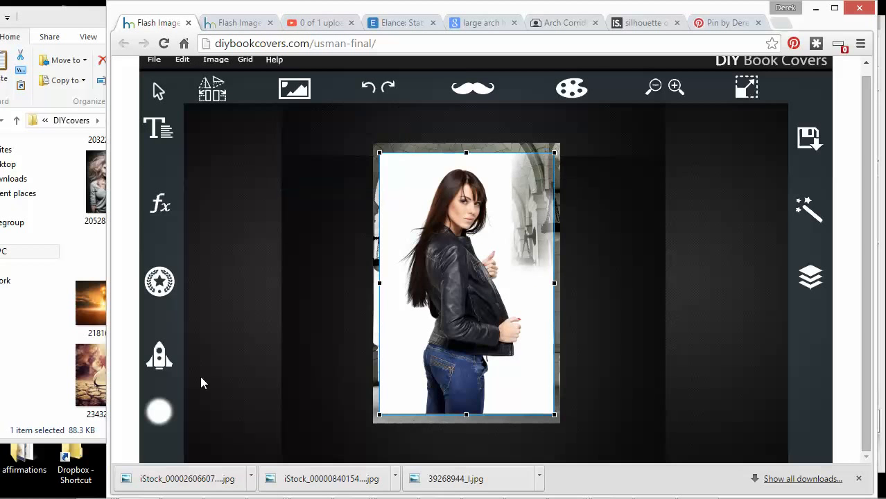
pyautogui.click(159, 411)
pyautogui.moveTo(238, 356); pyautogui.dragTo(221, 355)
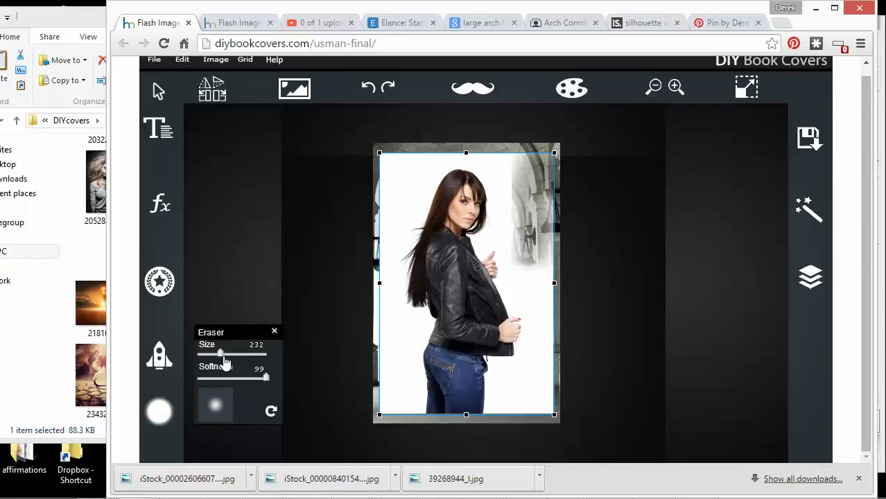
pyautogui.moveTo(393, 358)
pyautogui.mouseDown()
pyautogui.moveTo(388, 401)
pyautogui.moveTo(399, 402)
pyautogui.moveTo(408, 324)
pyautogui.moveTo(413, 341)
pyautogui.moveTo(388, 297)
pyautogui.moveTo(380, 352)
pyautogui.mouseUp()
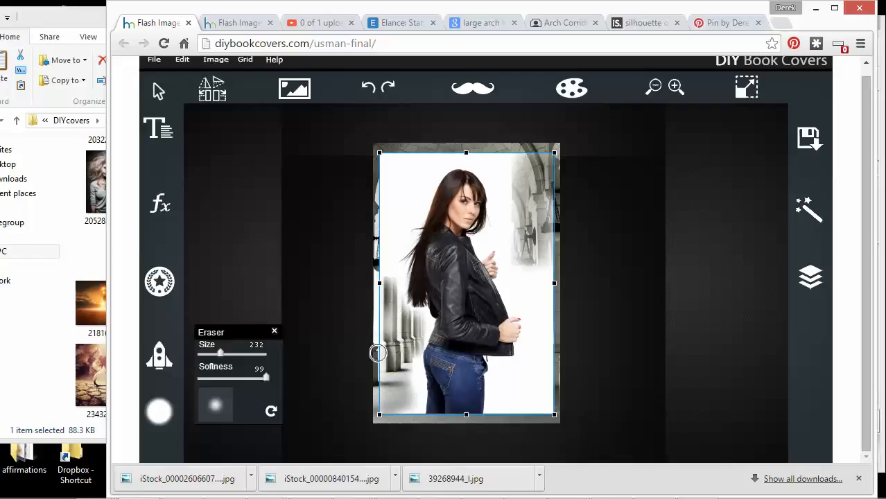
# Step: Erase the remaining white background around the woman up to a soft halo, using the Eraser at size 399 and softness 99
pyautogui.click(160, 411)
pyautogui.moveTo(222, 354); pyautogui.dragTo(236, 354)
pyautogui.moveTo(386, 379)
pyautogui.mouseDown()
pyautogui.moveTo(396, 409)
pyautogui.moveTo(390, 267)
pyautogui.moveTo(401, 153)
pyautogui.moveTo(397, 170)
pyautogui.moveTo(390, 162)
pyautogui.moveTo(374, 343)
pyautogui.mouseUp()
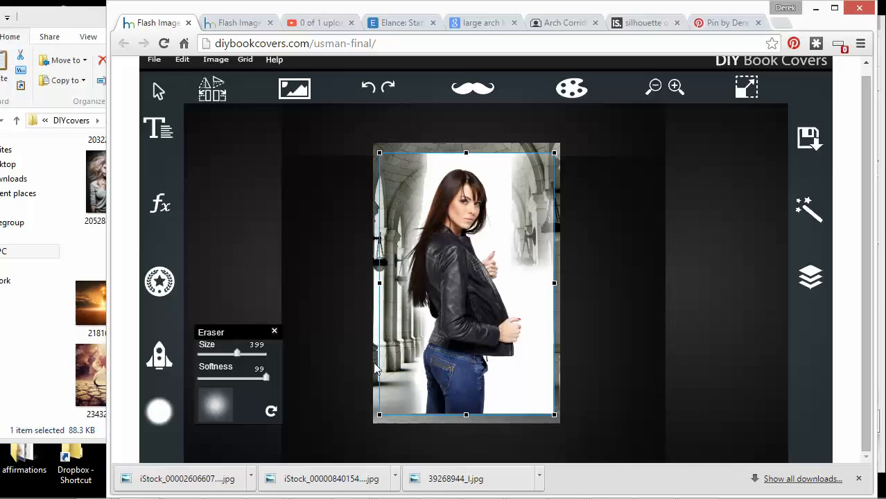
pyautogui.moveTo(528, 386)
pyautogui.mouseDown()
pyautogui.moveTo(526, 416)
pyautogui.moveTo(520, 385)
pyautogui.moveTo(562, 395)
pyautogui.moveTo(546, 416)
pyautogui.moveTo(514, 415)
pyautogui.moveTo(524, 382)
pyautogui.moveTo(557, 370)
pyautogui.moveTo(557, 319)
pyautogui.moveTo(552, 366)
pyautogui.moveTo(550, 302)
pyautogui.moveTo(527, 273)
pyautogui.moveTo(531, 226)
pyautogui.moveTo(526, 216)
pyautogui.moveTo(512, 224)
pyautogui.moveTo(511, 164)
pyautogui.moveTo(492, 150)
pyautogui.moveTo(441, 147)
pyautogui.moveTo(402, 197)
pyautogui.moveTo(395, 172)
pyautogui.moveTo(485, 142)
pyautogui.moveTo(549, 160)
pyautogui.moveTo(531, 171)
pyautogui.moveTo(555, 400)
pyautogui.mouseUp()
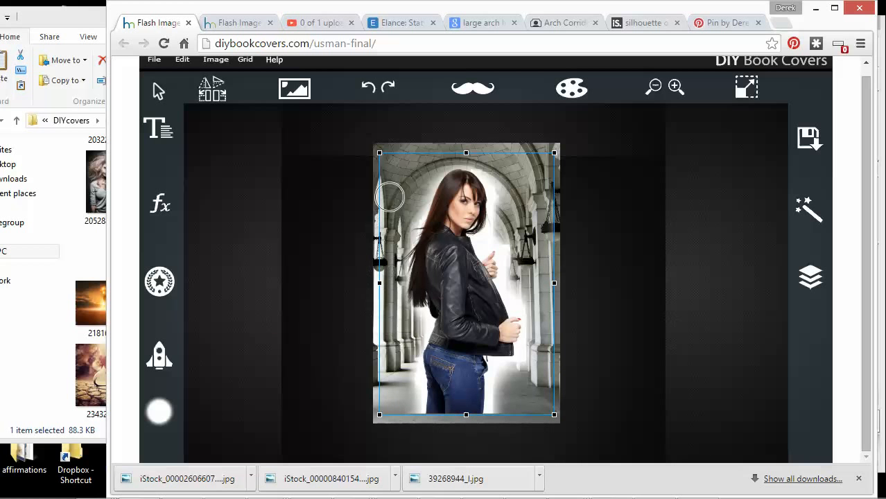
pyautogui.click(630, 230)
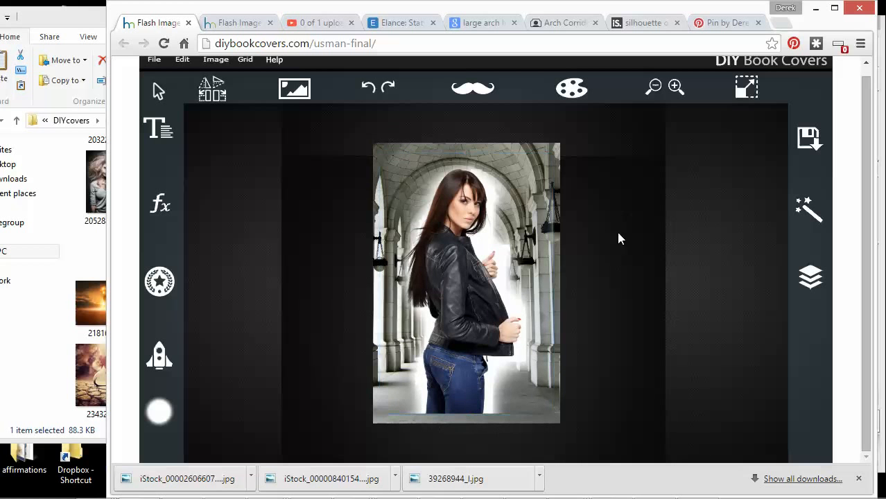
# Step: Move the woman to the left edge of the cover and slightly down so her image reaches the bottom of the page
pyautogui.click(497, 303)
pyautogui.moveTo(493, 323); pyautogui.dragTo(420, 328)
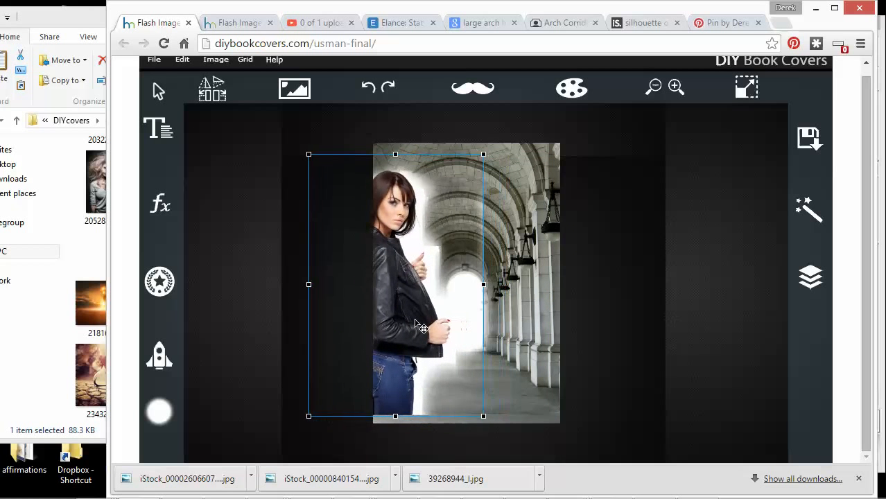
pyautogui.click(625, 329)
pyautogui.click(452, 312)
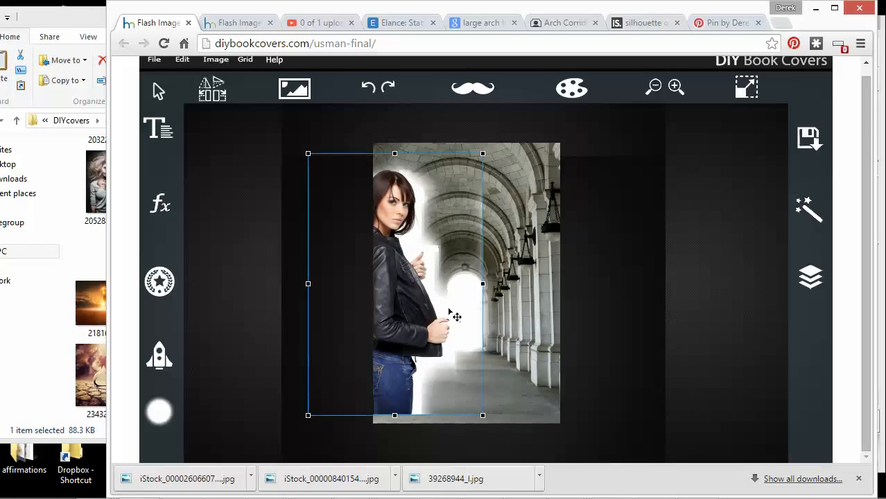
pyautogui.moveTo(419, 360); pyautogui.dragTo(417, 366)
pyautogui.click(652, 332)
# Step: Erase the leftover white background strip along the right side of the woman's image layer with the Eraser at size 399 and softness 99
pyautogui.click(810, 277)
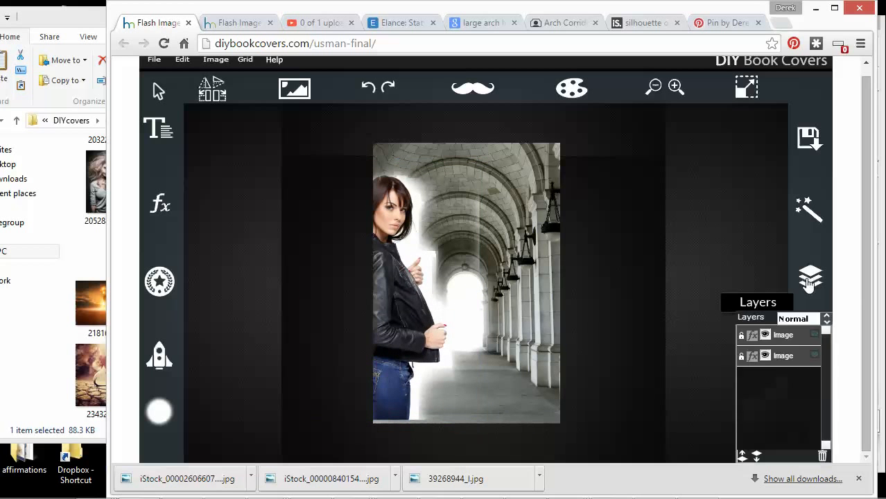
pyautogui.click(781, 336)
pyautogui.click(173, 413)
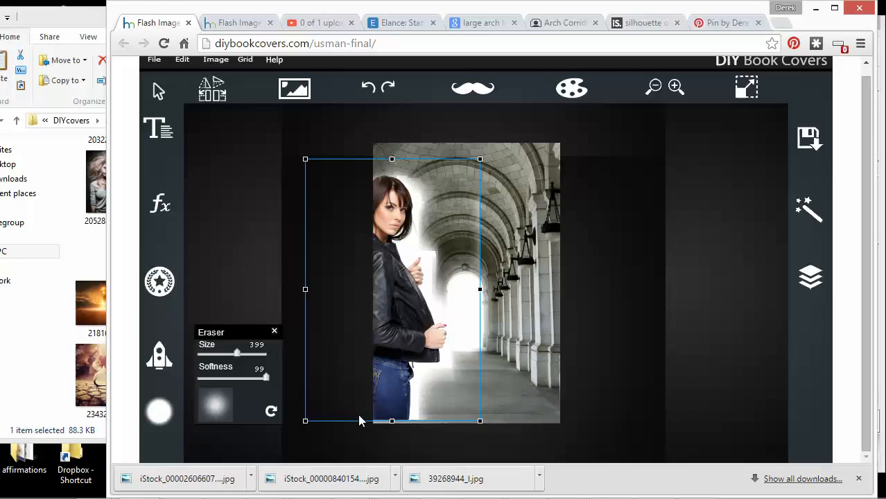
pyautogui.moveTo(465, 366)
pyautogui.mouseDown()
pyautogui.moveTo(451, 251)
pyautogui.moveTo(433, 201)
pyautogui.moveTo(484, 204)
pyautogui.mouseUp()
pyautogui.click(605, 228)
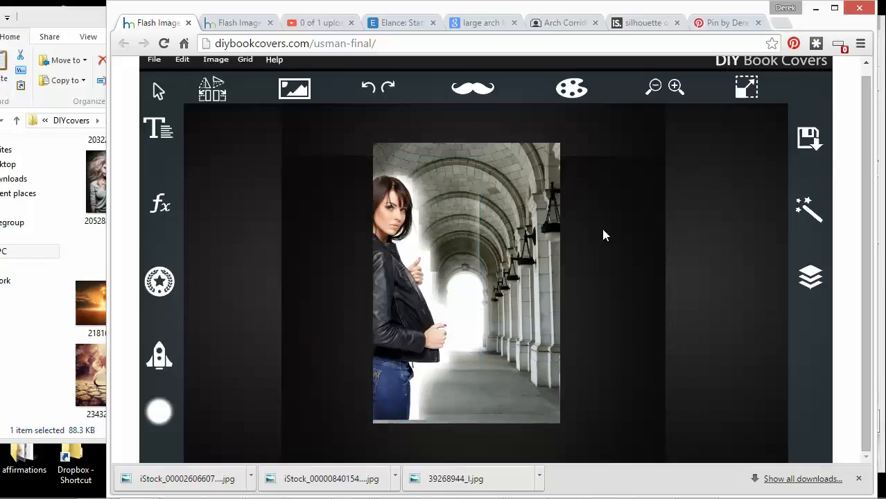
pyautogui.click(810, 278)
pyautogui.click(782, 335)
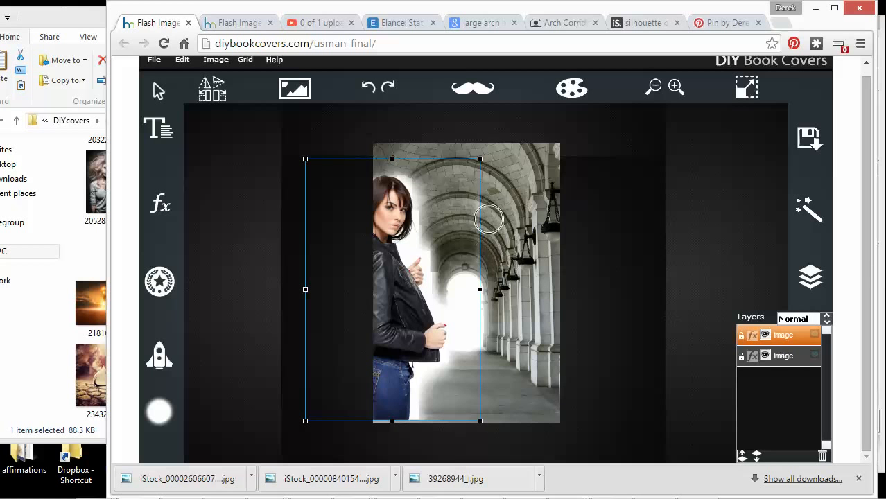
pyautogui.click(612, 296)
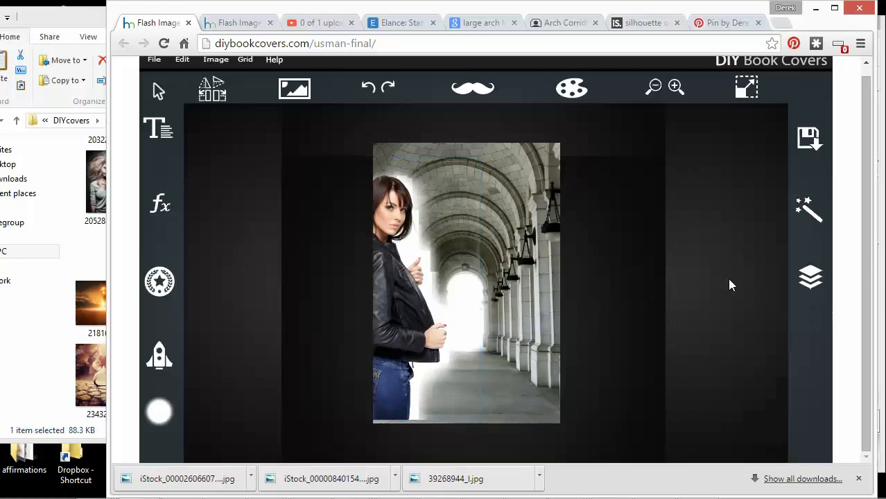
# Step: Hide the woman's image layer and import the running man silhouette picture 23960676_l onto the cover
pyautogui.click(810, 277)
pyautogui.click(765, 336)
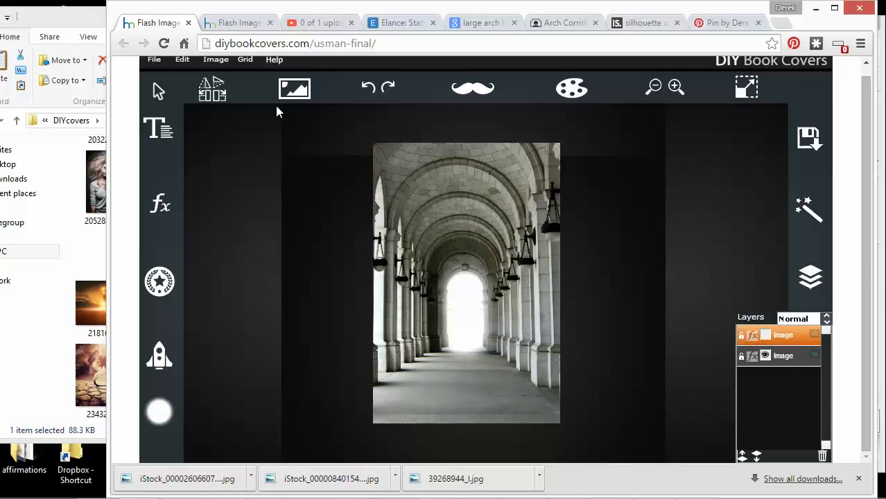
pyautogui.click(294, 88)
pyautogui.click(368, 140)
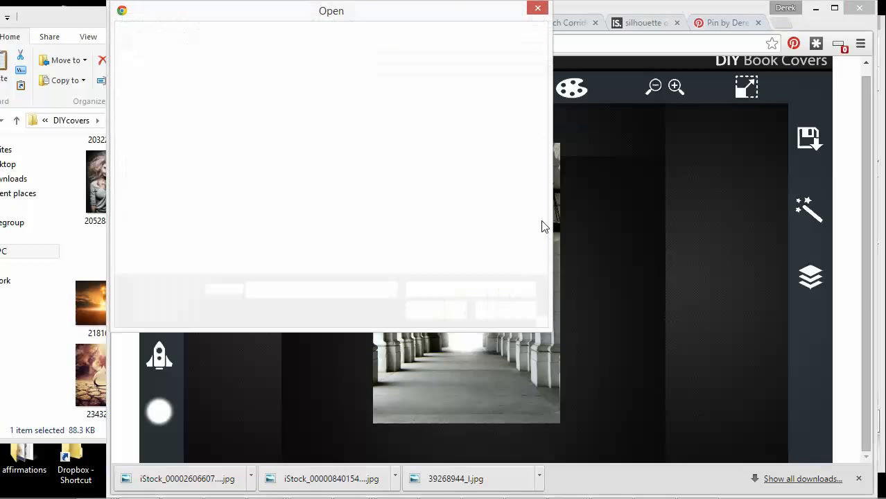
pyautogui.scroll(-2, 544, 244)
pyautogui.scroll(-4, 544, 243)
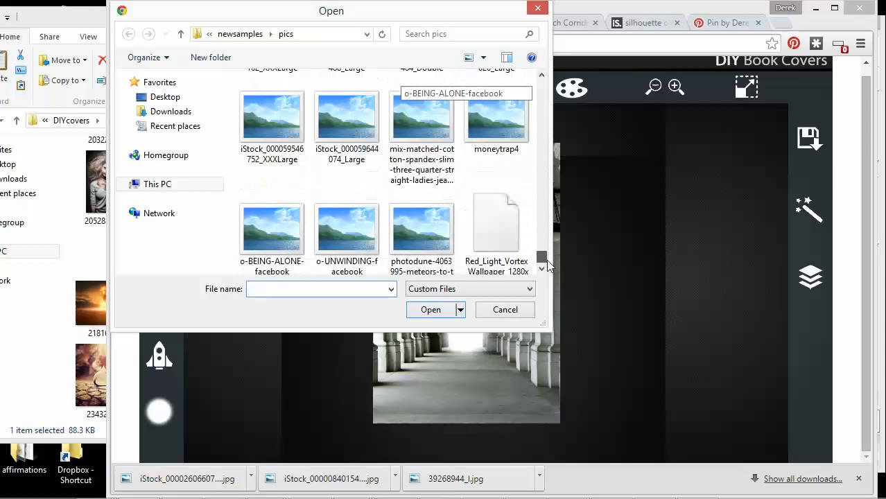
pyautogui.scroll(2, 549, 252)
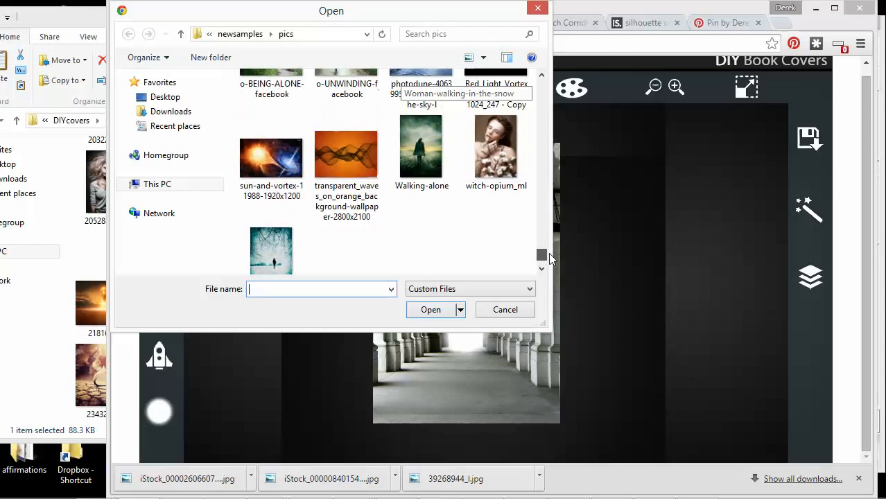
pyautogui.moveTo(548, 252); pyautogui.dragTo(548, 240)
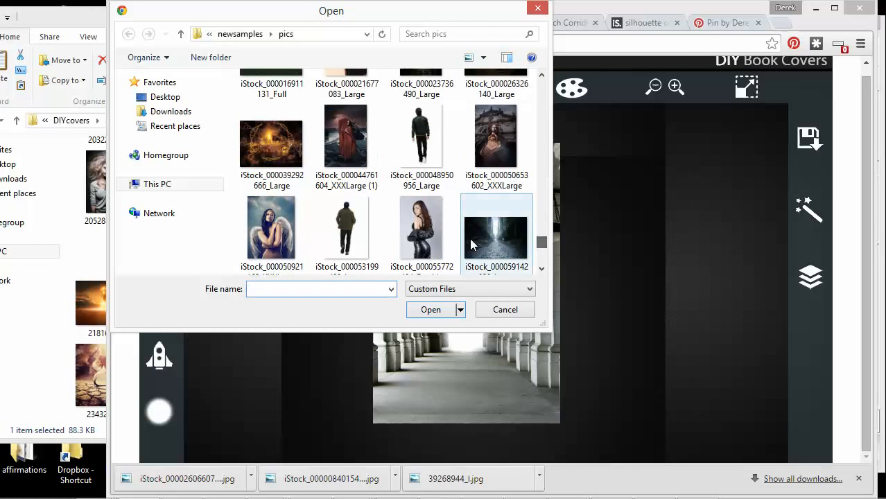
pyautogui.moveTo(537, 240); pyautogui.dragTo(554, 193)
pyautogui.click(503, 164)
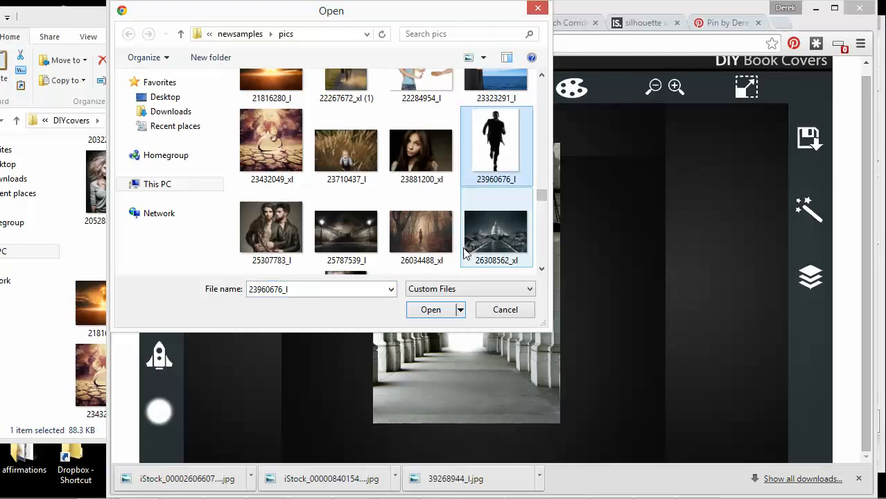
pyautogui.click(430, 309)
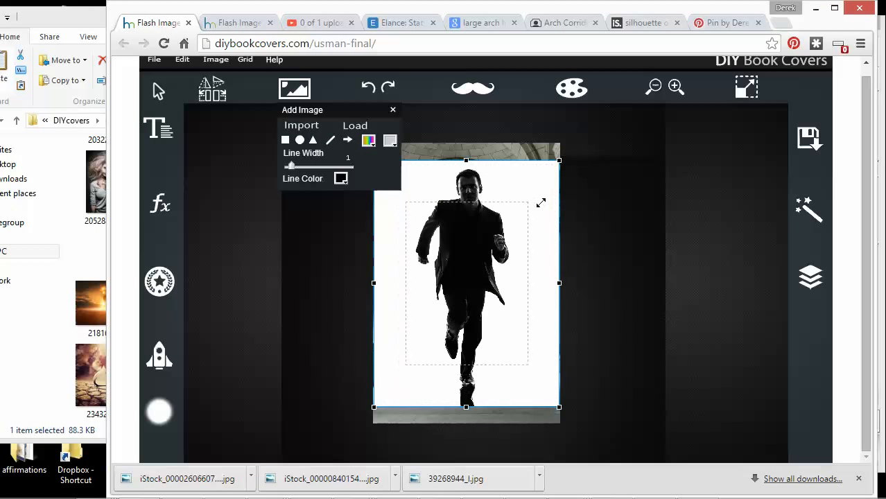
# Step: Shrink the running man's image and position it in front of the bright archway at the end of the corridor
pyautogui.moveTo(541, 202); pyautogui.dragTo(534, 211)
pyautogui.click(635, 261)
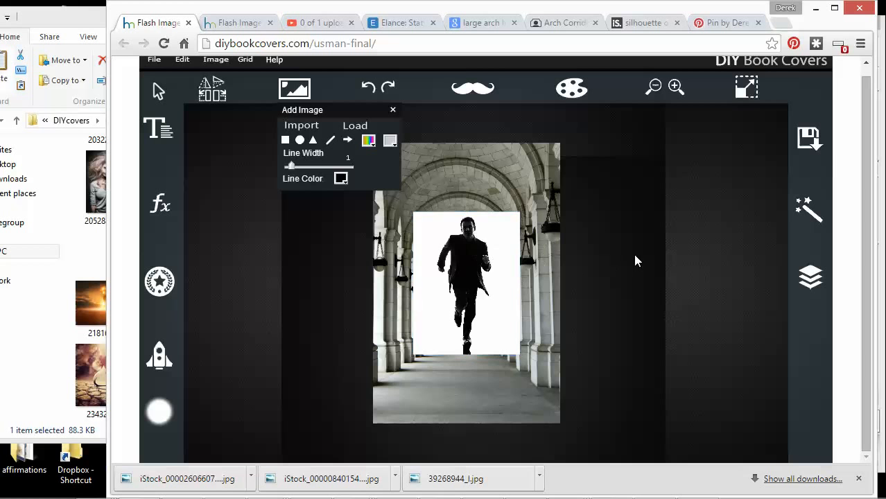
pyautogui.moveTo(441, 263)
pyautogui.mouseDown()
pyautogui.moveTo(437, 284)
pyautogui.moveTo(420, 273)
pyautogui.moveTo(427, 263)
pyautogui.mouseUp()
pyautogui.click(604, 334)
pyautogui.click(480, 321)
pyautogui.moveTo(478, 313); pyautogui.dragTo(488, 336)
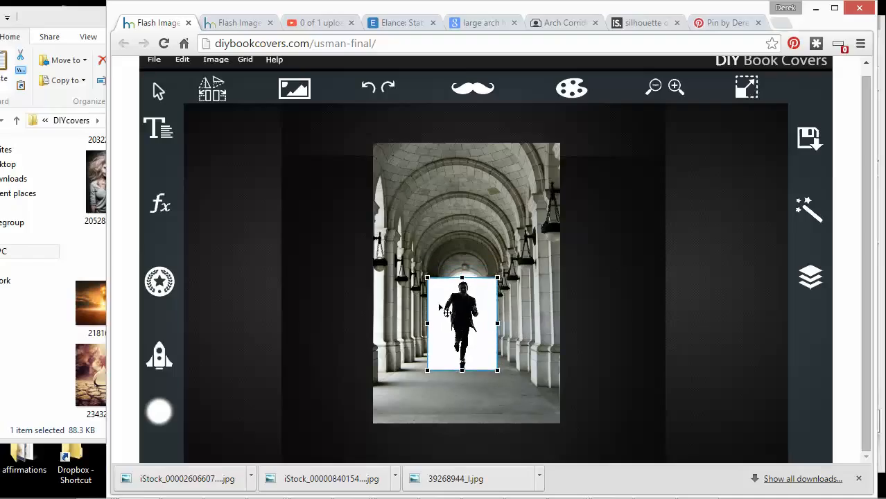
pyautogui.moveTo(426, 274); pyautogui.dragTo(445, 297)
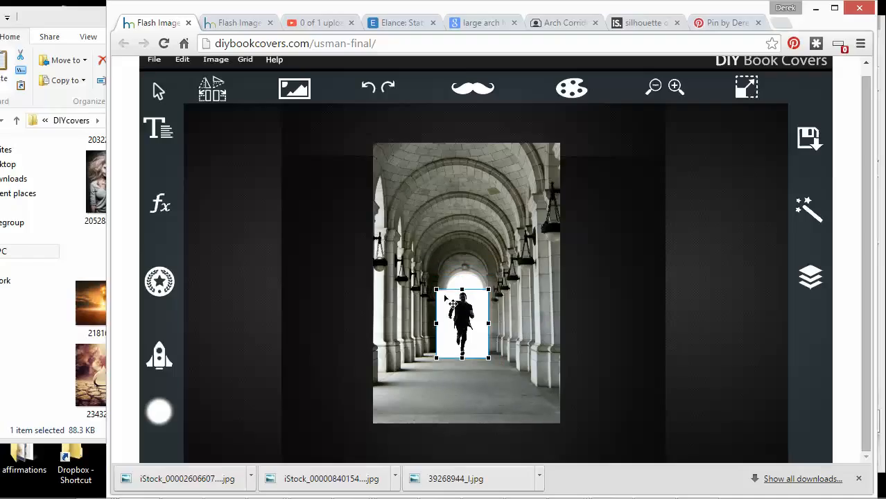
pyautogui.moveTo(483, 322); pyautogui.dragTo(487, 320)
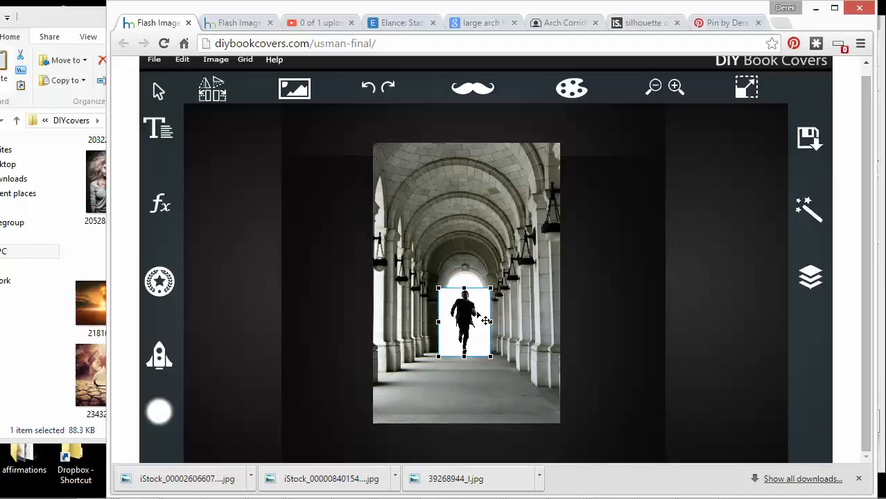
# Step: Set the running man layer's blend mode to Darken
pyautogui.click(809, 280)
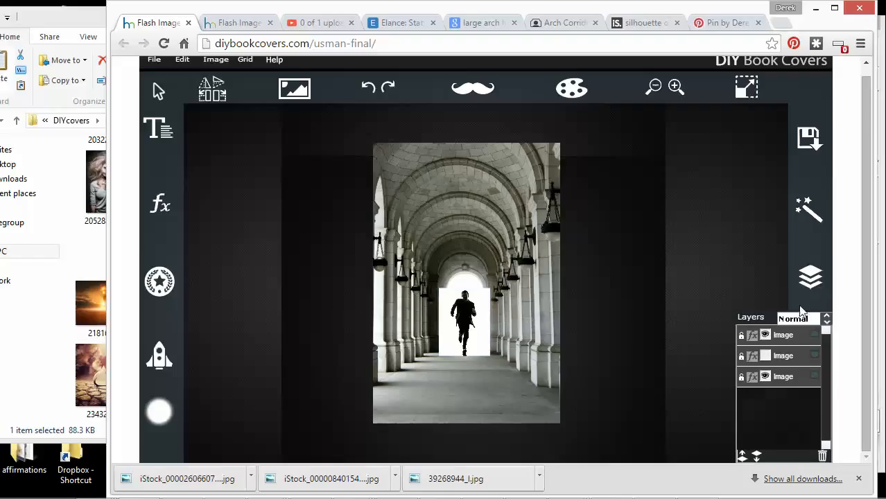
pyautogui.click(792, 336)
pyautogui.click(786, 321)
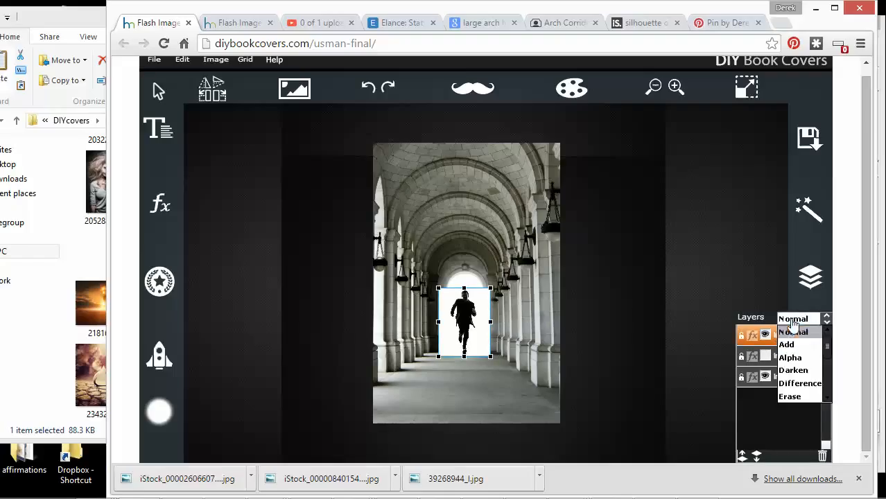
pyautogui.click(794, 369)
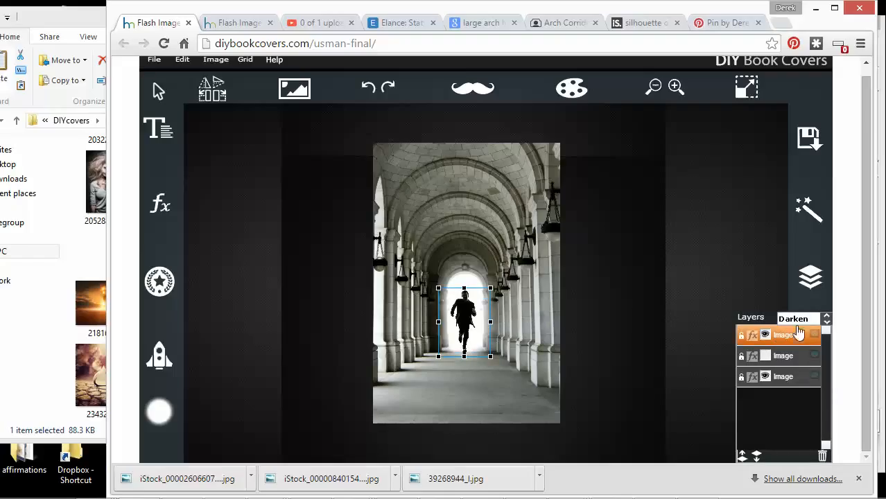
pyautogui.click(620, 302)
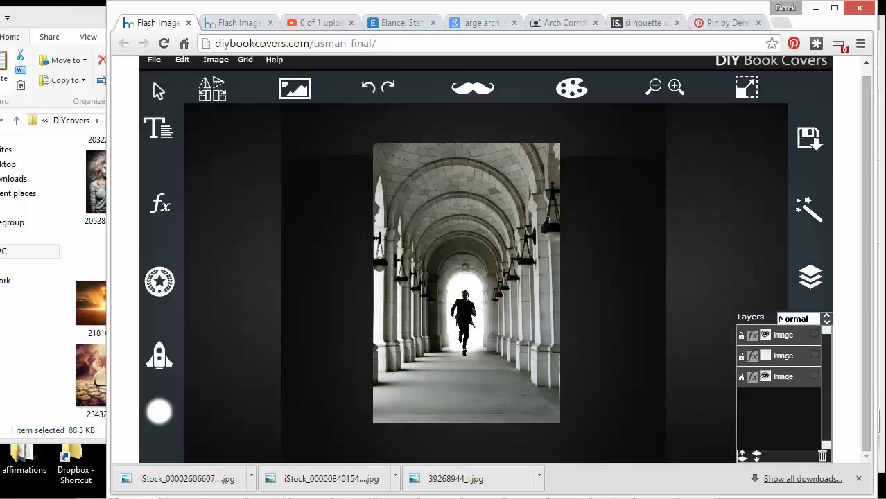
# Step: Scale the running man down slightly and nudge him up and right within the bright archway
pyautogui.click(470, 329)
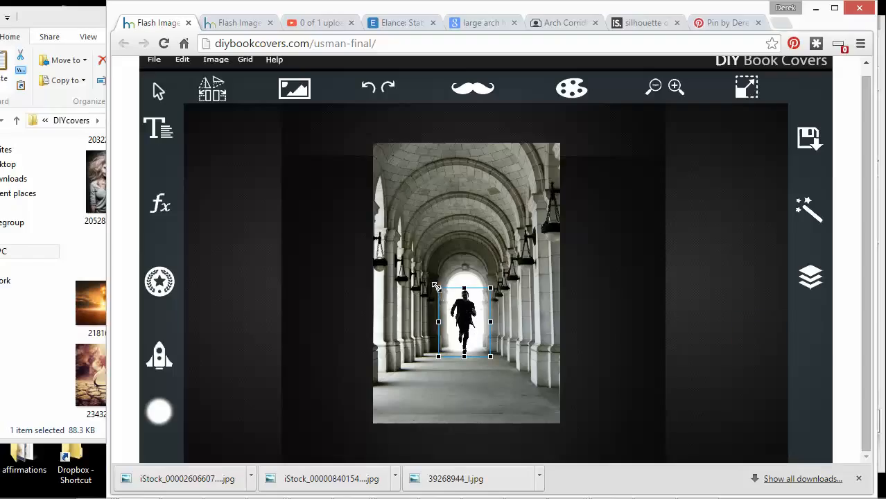
pyautogui.moveTo(439, 291); pyautogui.dragTo(441, 294)
pyautogui.click(601, 326)
pyautogui.click(483, 333)
pyautogui.press('Up')
pyautogui.moveTo(476, 330); pyautogui.dragTo(479, 329)
pyautogui.click(578, 328)
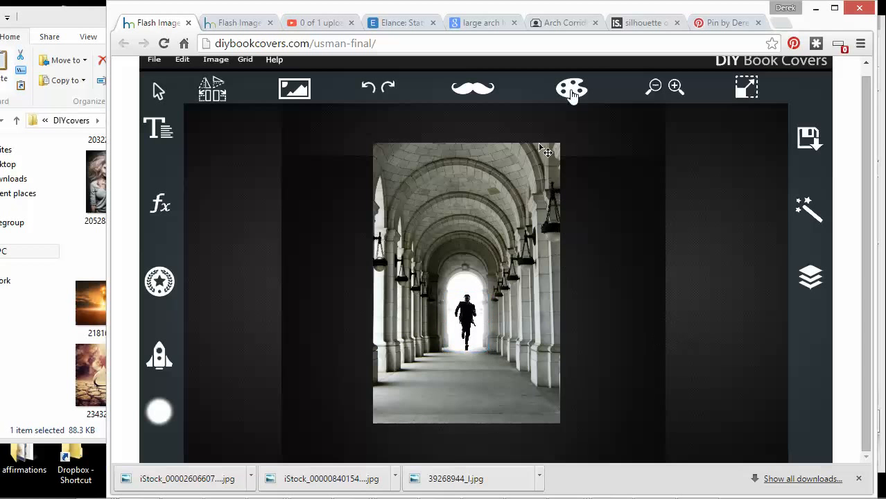
# Step: Erase the bottom edge of the running man's lower foot, using the Eraser at size 169 and softness 0
pyautogui.click(675, 88)
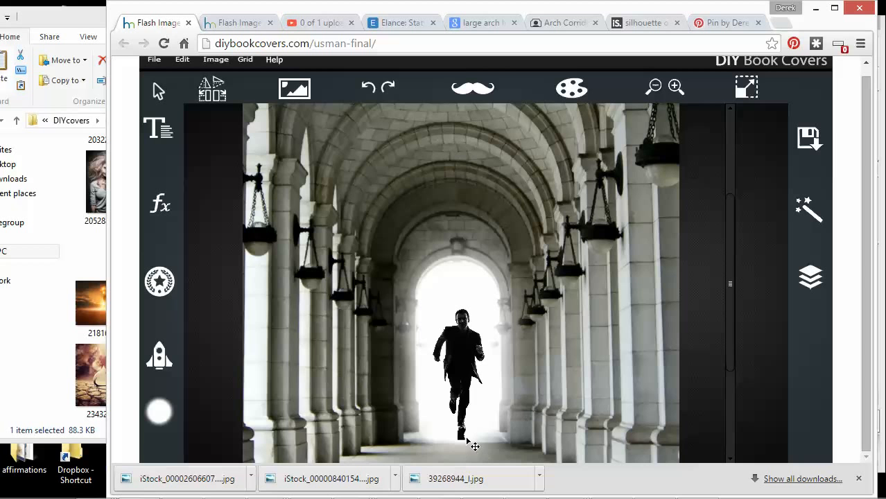
pyautogui.click(164, 413)
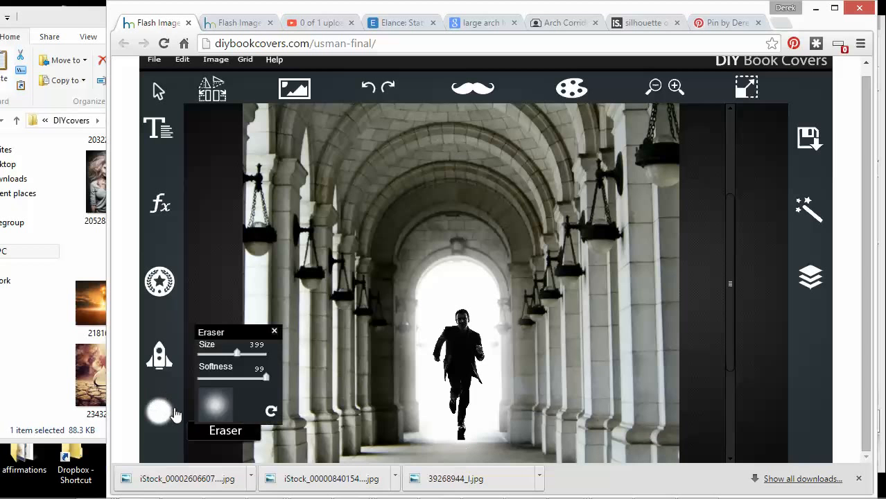
pyautogui.moveTo(237, 362); pyautogui.dragTo(216, 363)
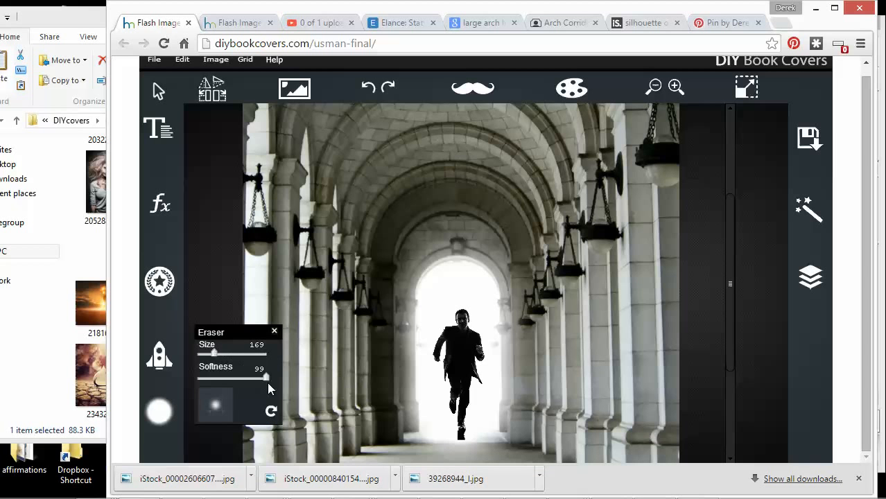
pyautogui.moveTo(267, 381); pyautogui.dragTo(191, 387)
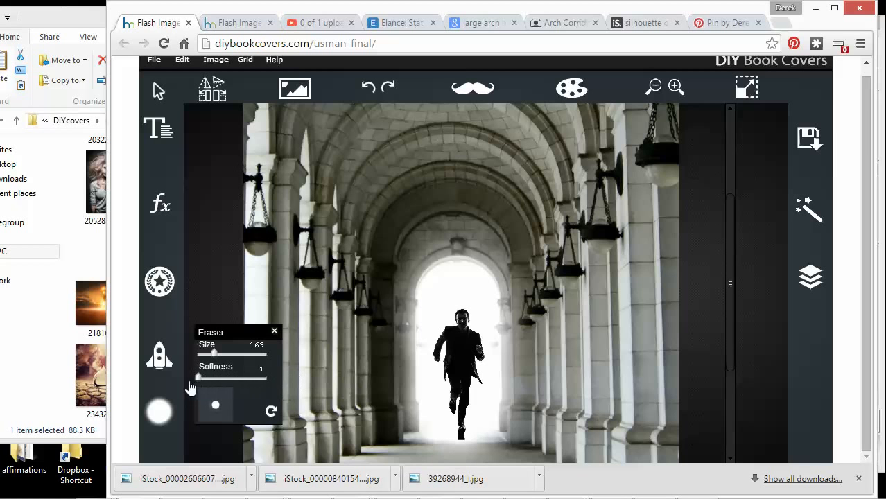
pyautogui.click(460, 448)
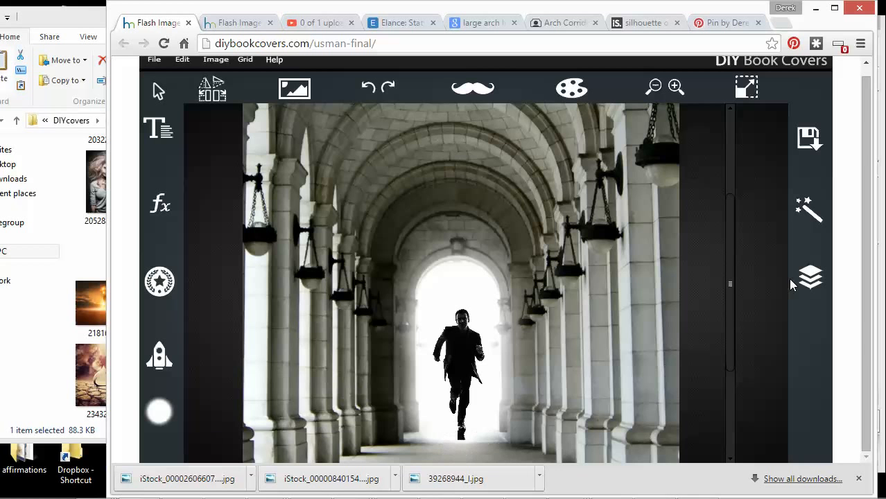
pyautogui.click(809, 278)
pyautogui.click(786, 335)
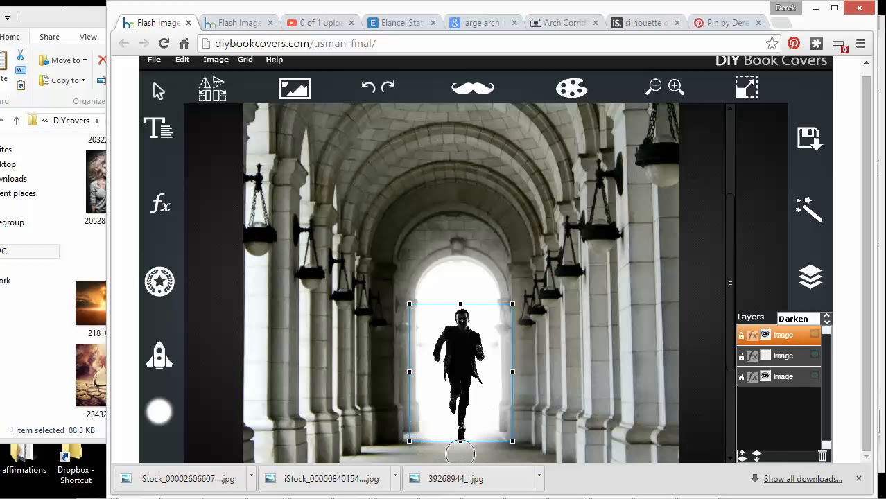
pyautogui.click(460, 450)
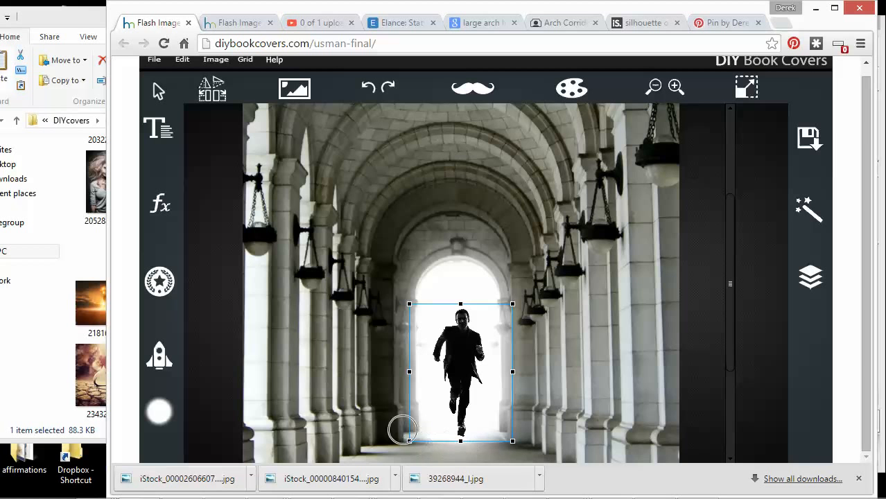
# Step: Erase a little more beneath the running man's lower shoe on his layer with a slightly softer Eraser
pyautogui.click(158, 411)
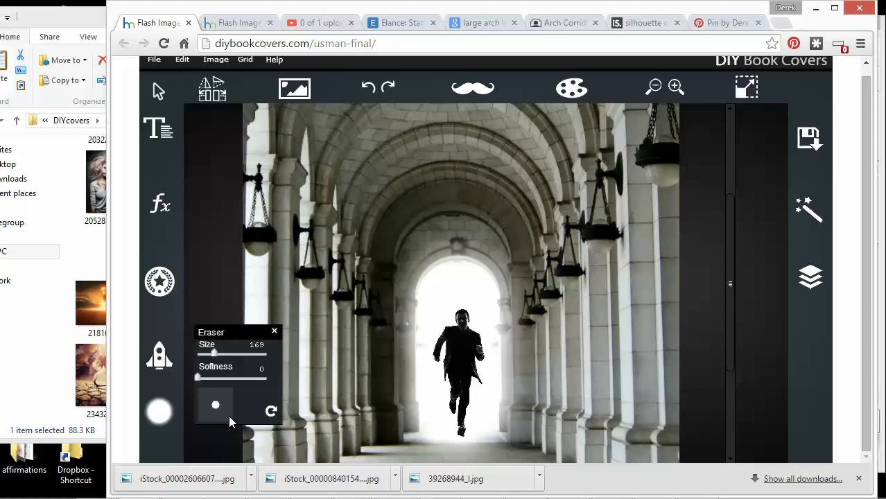
pyautogui.click(205, 379)
pyautogui.click(809, 277)
pyautogui.click(794, 337)
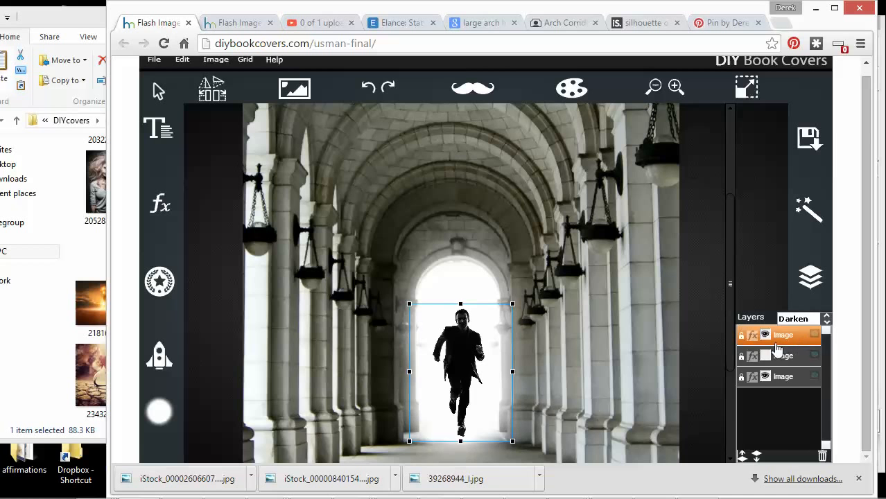
pyautogui.click(464, 446)
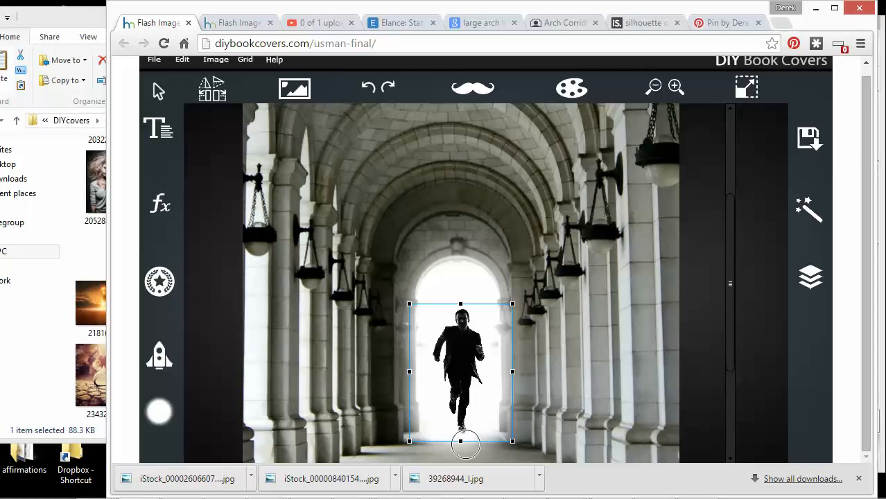
pyautogui.click(700, 404)
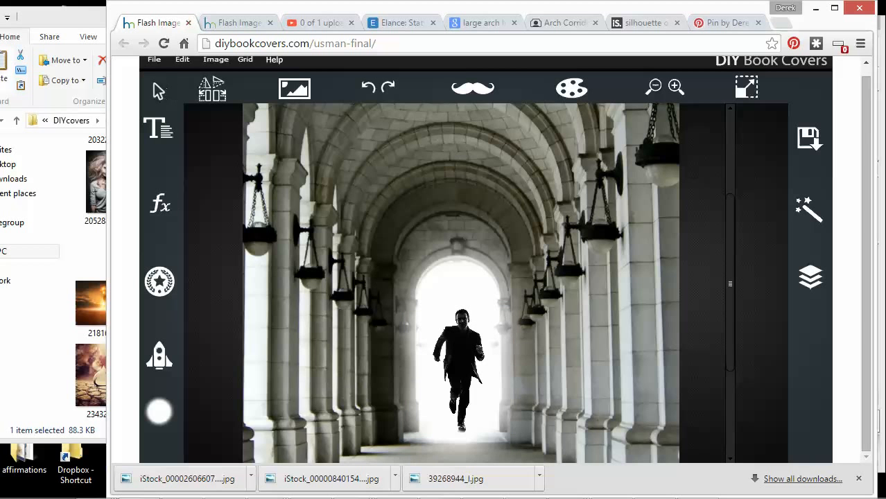
# Step: Shrink the running man further and move him down so his feet land on the corridor floor
pyautogui.moveTo(457, 346); pyautogui.dragTo(456, 356)
pyautogui.moveTo(730, 344); pyautogui.dragTo(560, 283)
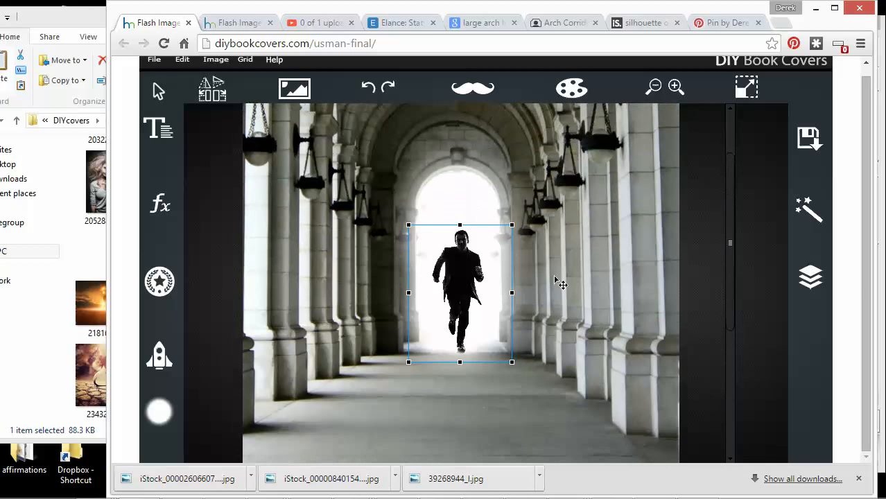
pyautogui.moveTo(458, 282); pyautogui.dragTo(455, 279)
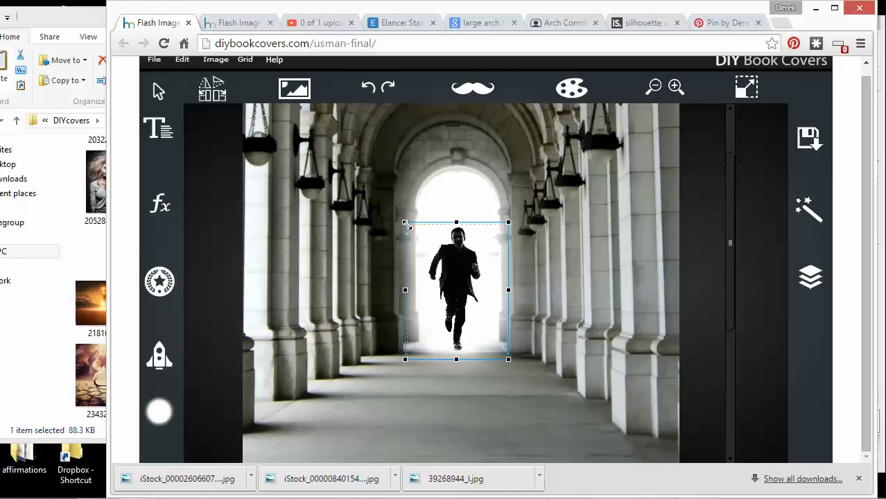
pyautogui.moveTo(410, 233); pyautogui.dragTo(414, 236)
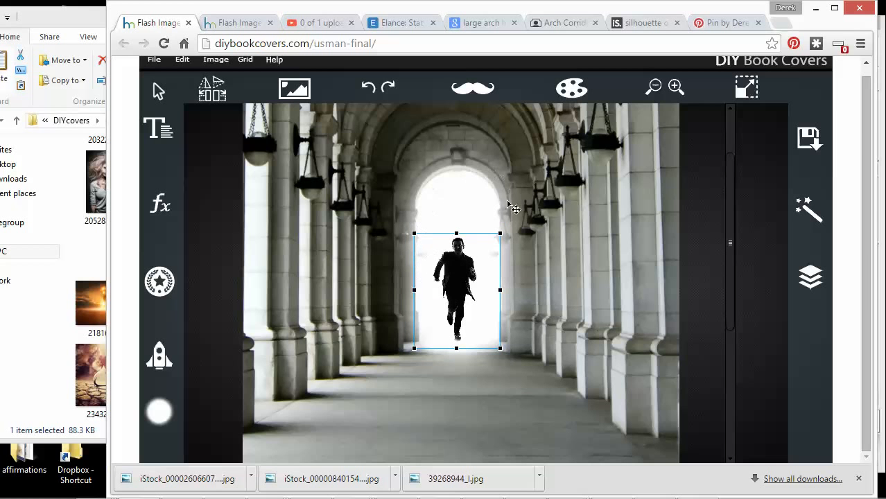
pyautogui.moveTo(462, 342)
pyautogui.mouseDown()
pyautogui.moveTo(500, 344)
pyautogui.moveTo(455, 341)
pyautogui.moveTo(464, 342)
pyautogui.moveTo(459, 359)
pyautogui.mouseUp()
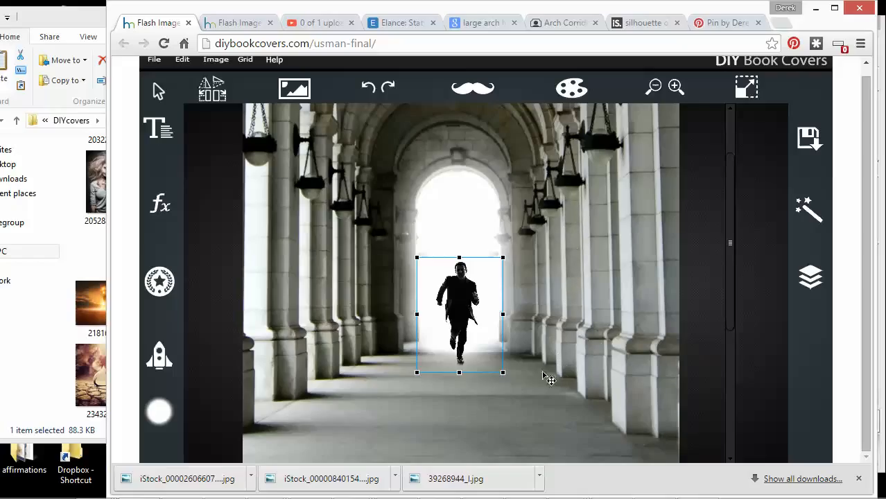
# Step: Shift the running man slightly on the floor, stretch his image vertically, and squash it to a shorter height
pyautogui.moveTo(477, 357)
pyautogui.mouseDown()
pyautogui.moveTo(475, 387)
pyautogui.moveTo(497, 402)
pyautogui.moveTo(475, 354)
pyautogui.mouseUp()
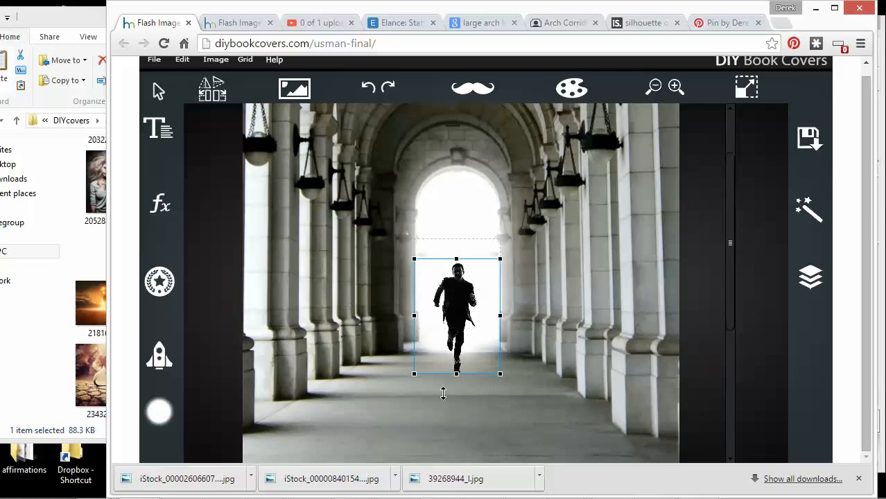
pyautogui.moveTo(449, 415); pyautogui.dragTo(449, 415)
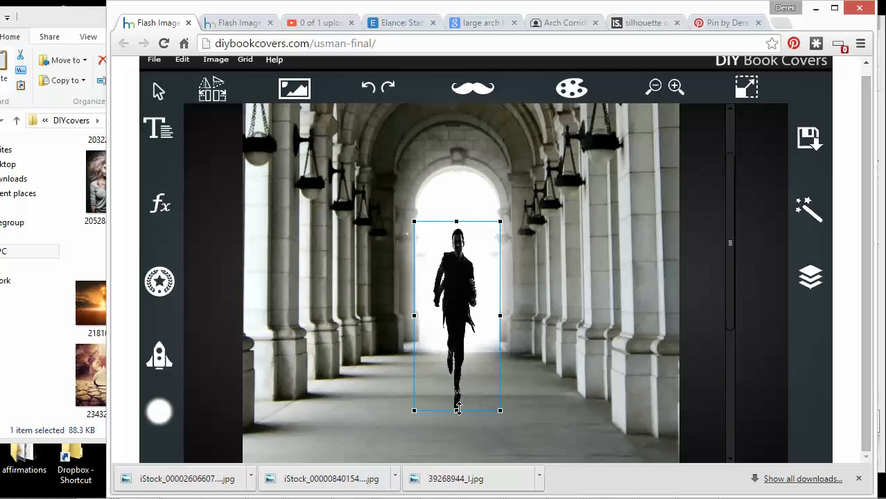
pyautogui.moveTo(456, 362); pyautogui.dragTo(457, 361)
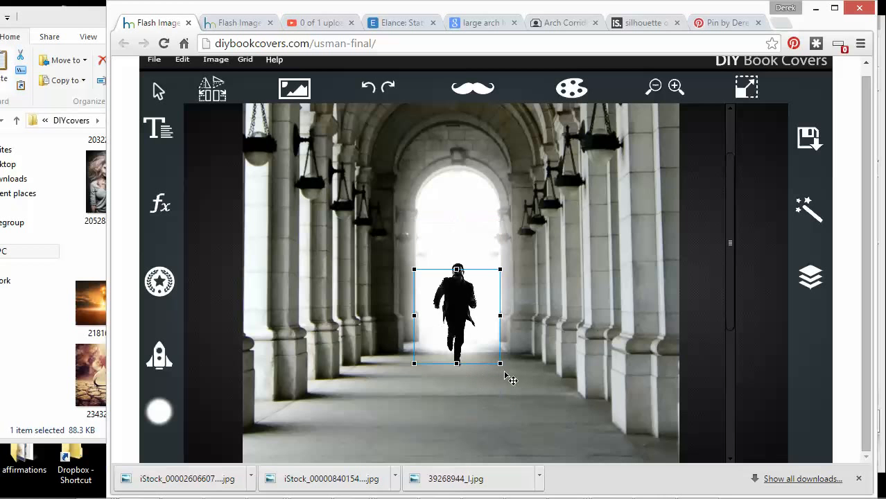
# Step: Turn the running man's copy upside down, mirror it horizontally, and narrow and shorten it as a reflection beneath his feet
pyautogui.moveTo(509, 363); pyautogui.dragTo(385, 250)
pyautogui.moveTo(452, 298); pyautogui.dragTo(480, 392)
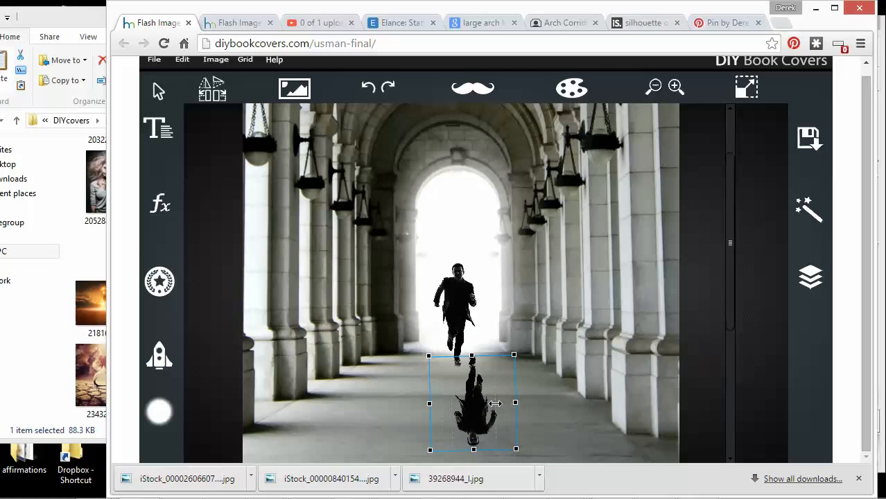
pyautogui.moveTo(445, 404); pyautogui.dragTo(429, 404)
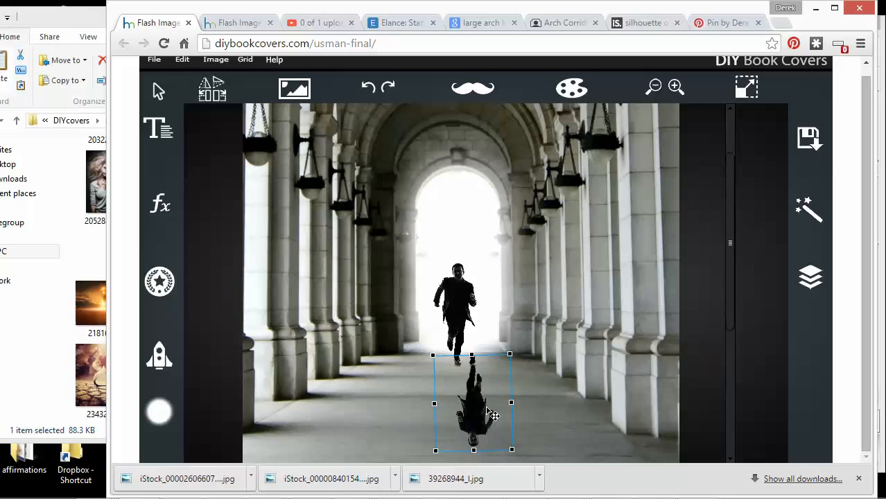
pyautogui.click(206, 89)
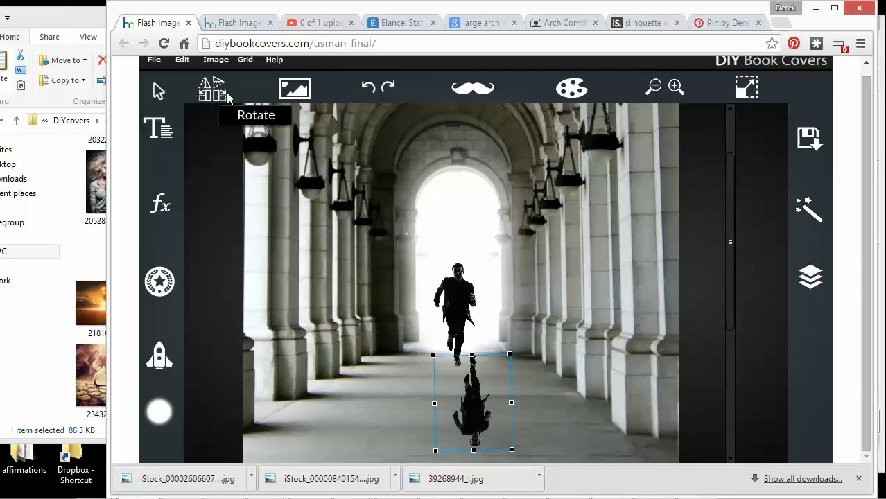
pyautogui.moveTo(477, 414); pyautogui.dragTo(461, 418)
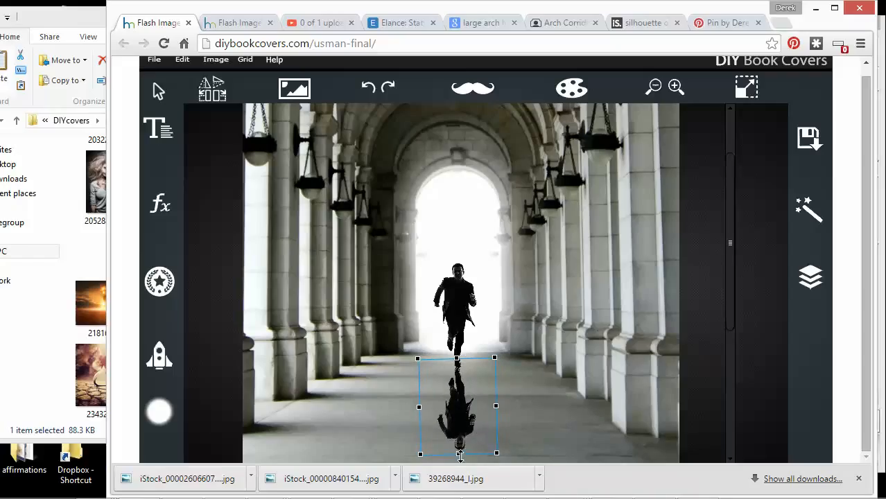
pyautogui.moveTo(458, 450); pyautogui.dragTo(461, 425)
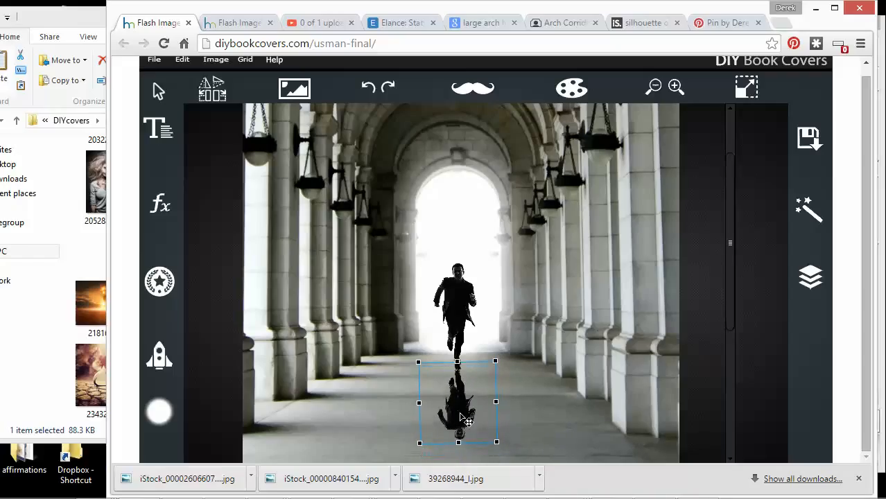
# Step: Move the reflection one layer down and set its Blur effect to 15
pyautogui.click(812, 279)
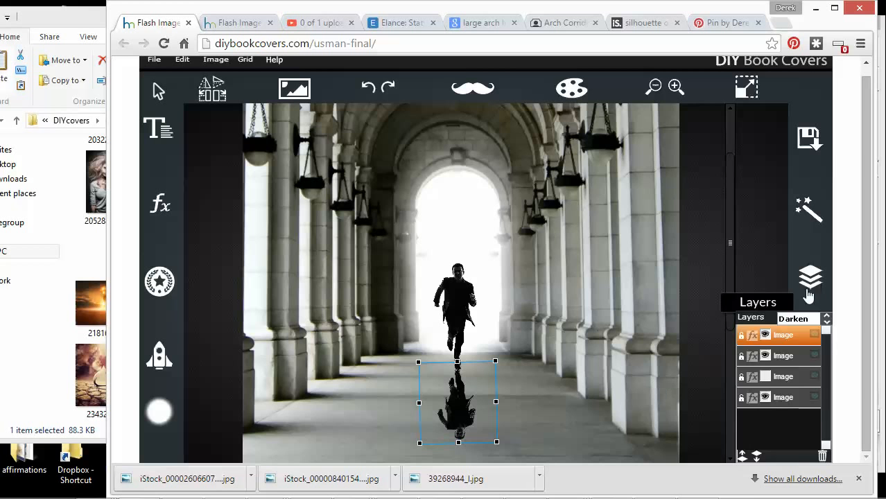
pyautogui.click(756, 458)
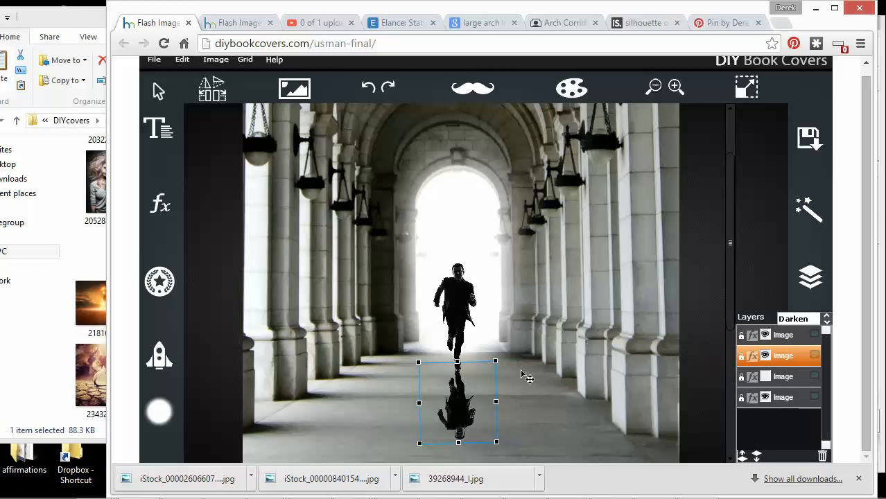
pyautogui.click(159, 204)
pyautogui.moveTo(201, 232); pyautogui.dragTo(212, 311)
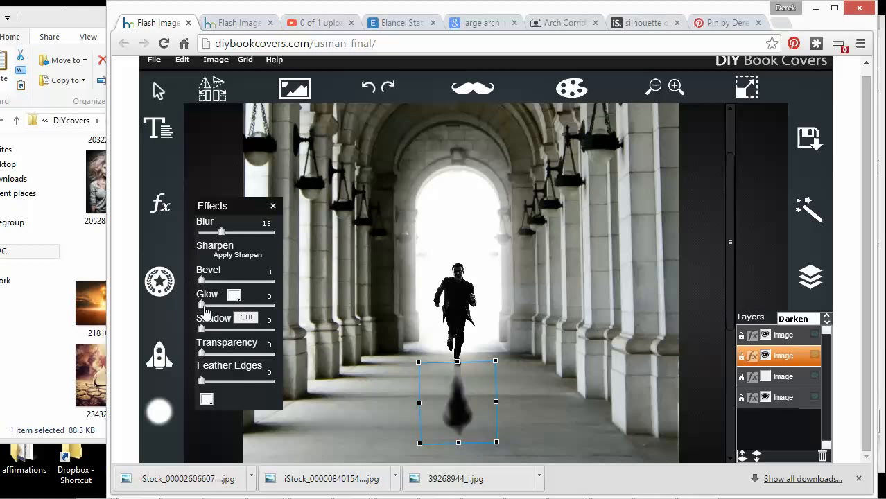
# Step: Try adjusting the Shadow effect on the blurred reflection and close the effects settings
pyautogui.moveTo(201, 328); pyautogui.dragTo(178, 328)
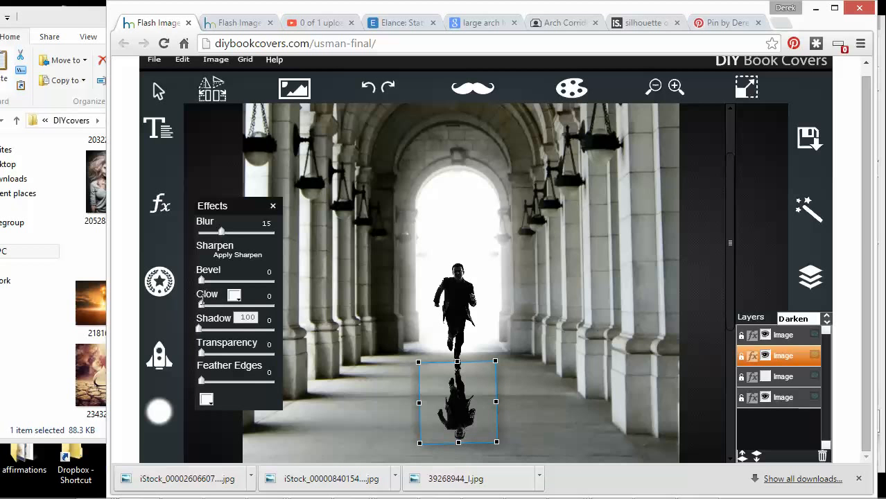
pyautogui.moveTo(198, 328); pyautogui.dragTo(154, 323)
pyautogui.click(176, 330)
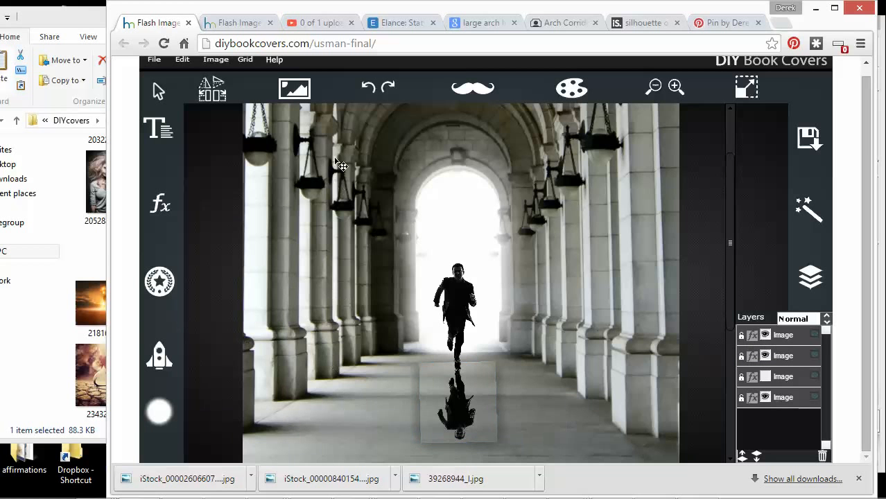
# Step: Undo the recent edits to the running man's copy, and redo its upside-down placement beneath him
pyautogui.click(370, 89)
pyautogui.click(370, 89)
pyautogui.click(370, 89)
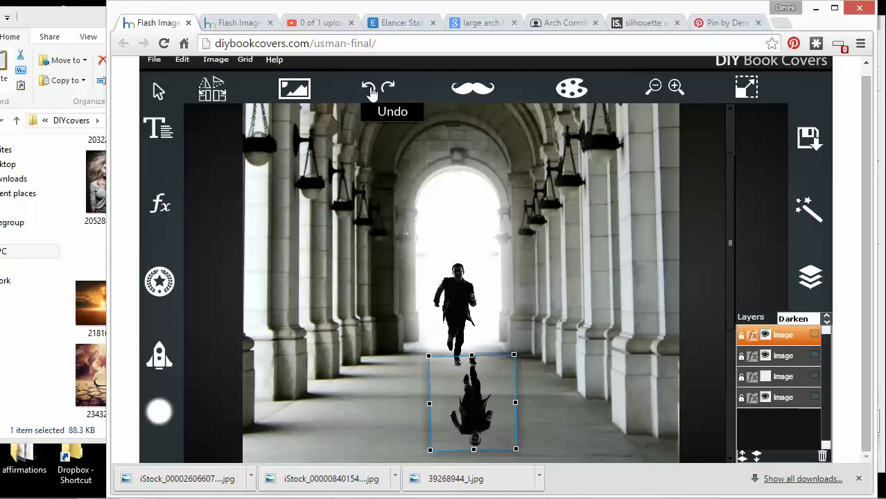
pyautogui.click(369, 88)
pyautogui.click(370, 89)
pyautogui.click(389, 88)
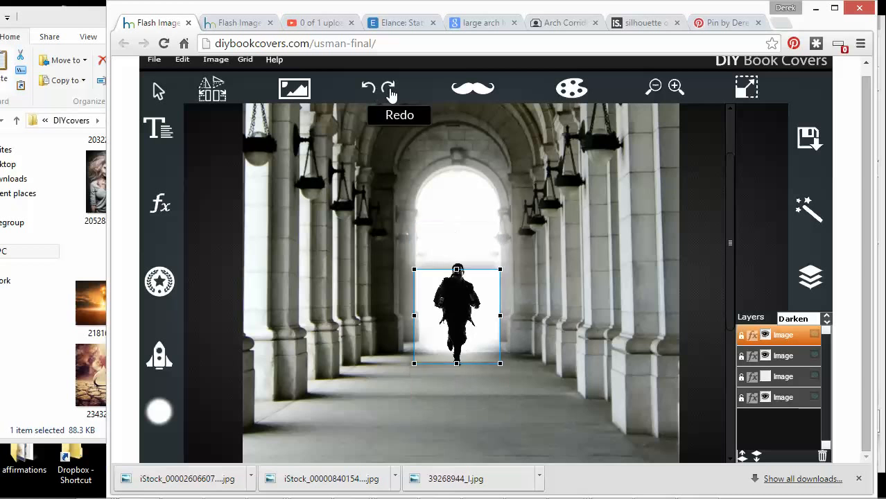
pyautogui.click(388, 89)
pyautogui.click(389, 88)
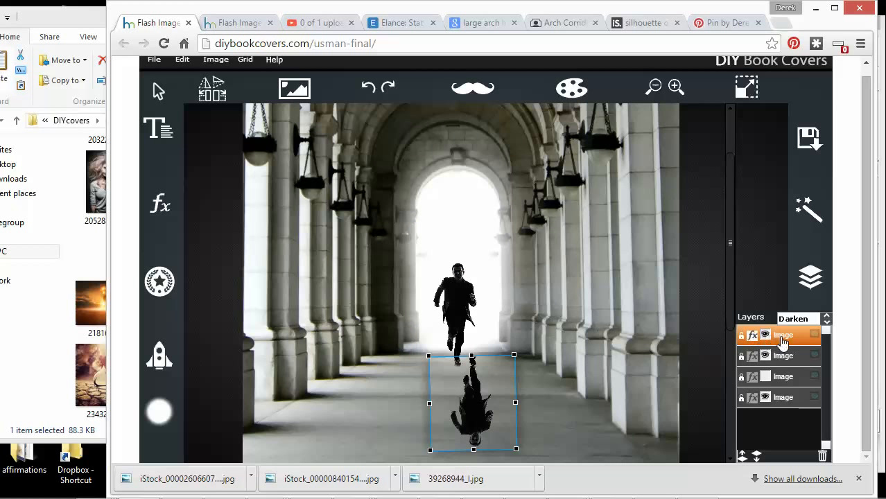
# Step: Toggle the effects of the two running man layers and delete the upside-down copy
pyautogui.click(753, 355)
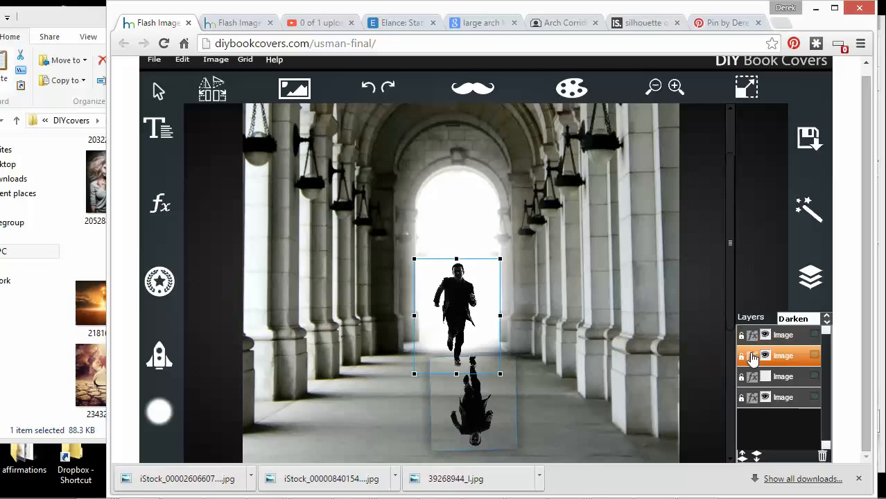
pyautogui.click(753, 337)
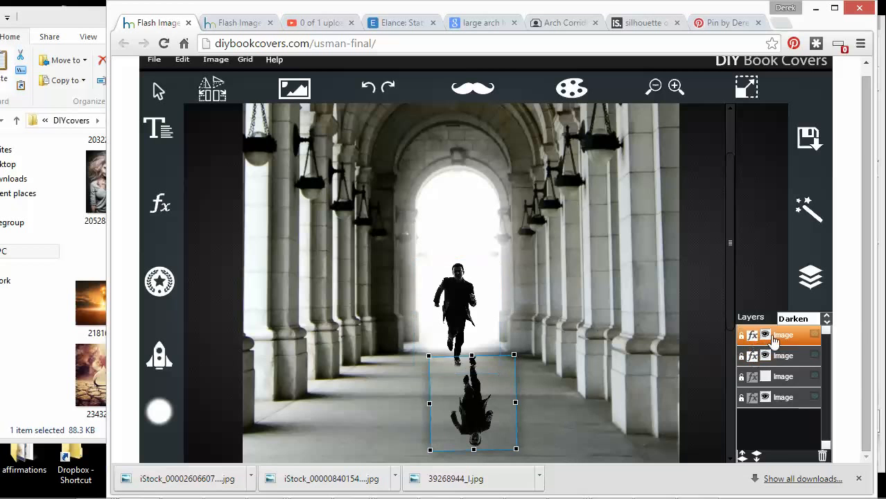
pyautogui.click(476, 389)
pyautogui.press('Delete')
# Step: Duplicate the running man, flip the copy upside down, and move it onto the floor beneath him
pyautogui.click(474, 344)
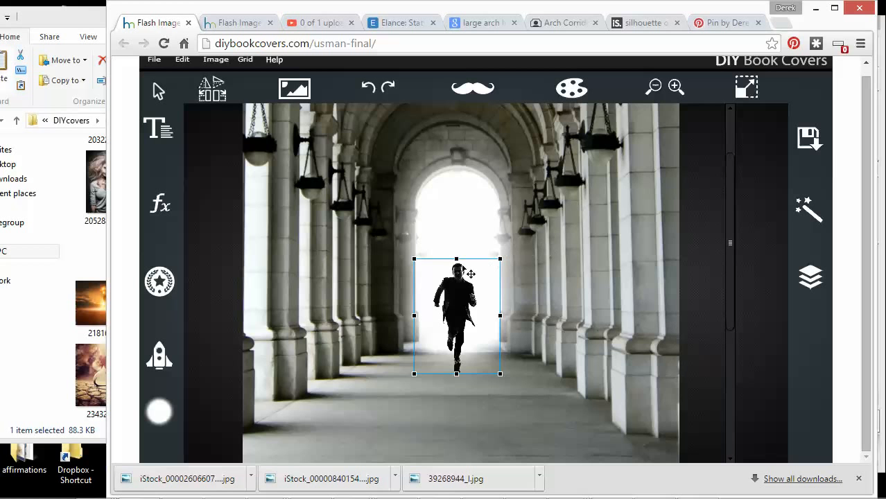
pyautogui.click(206, 99)
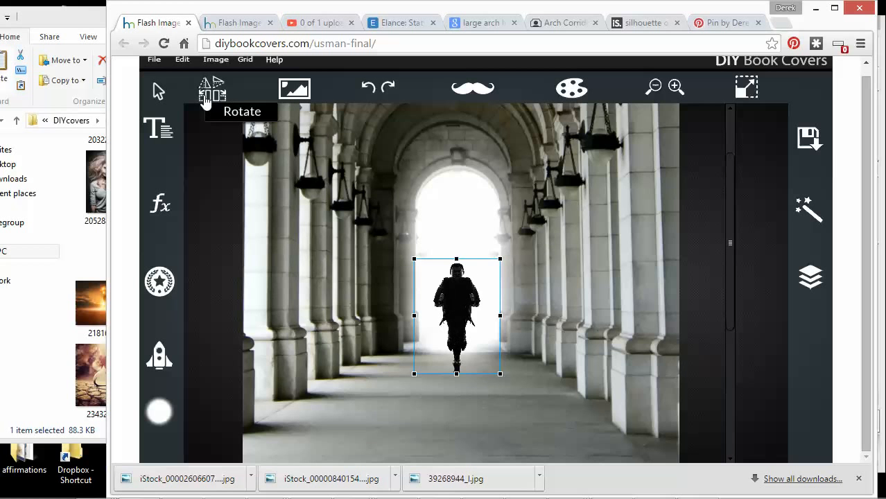
pyautogui.click(206, 99)
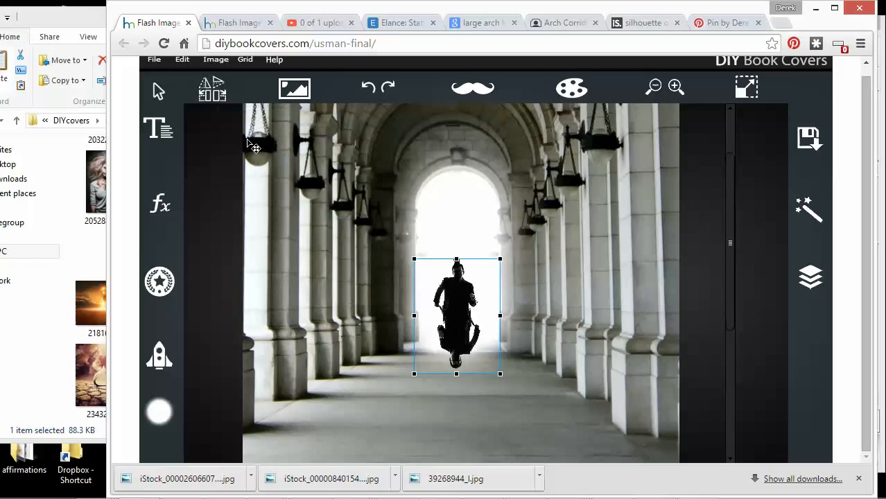
pyautogui.moveTo(490, 327); pyautogui.dragTo(485, 415)
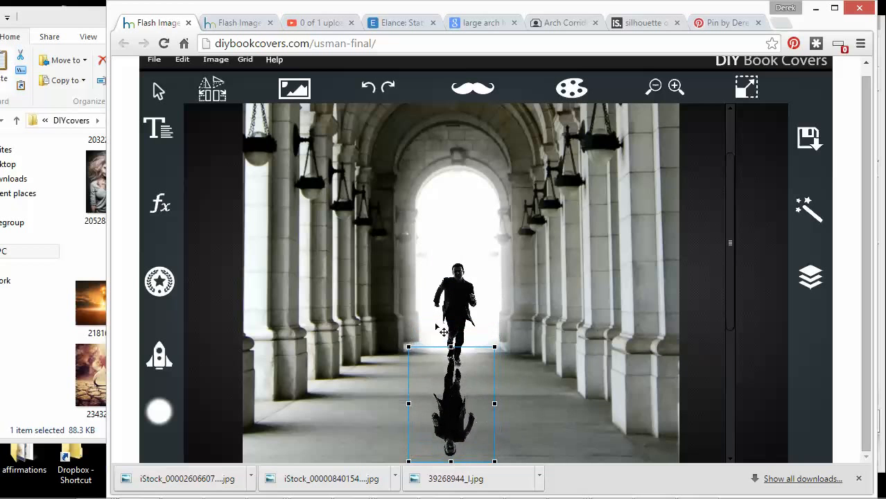
# Step: Mirror the upside-down copy horizontally, shrink it slightly, and align its foot with the running man's foot
pyautogui.click(206, 82)
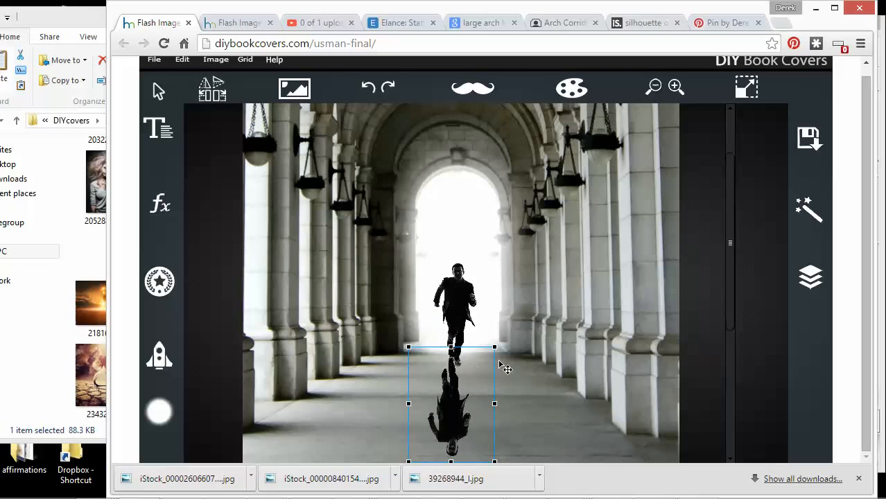
pyautogui.moveTo(493, 349); pyautogui.dragTo(484, 360)
pyautogui.moveTo(464, 406); pyautogui.dragTo(475, 400)
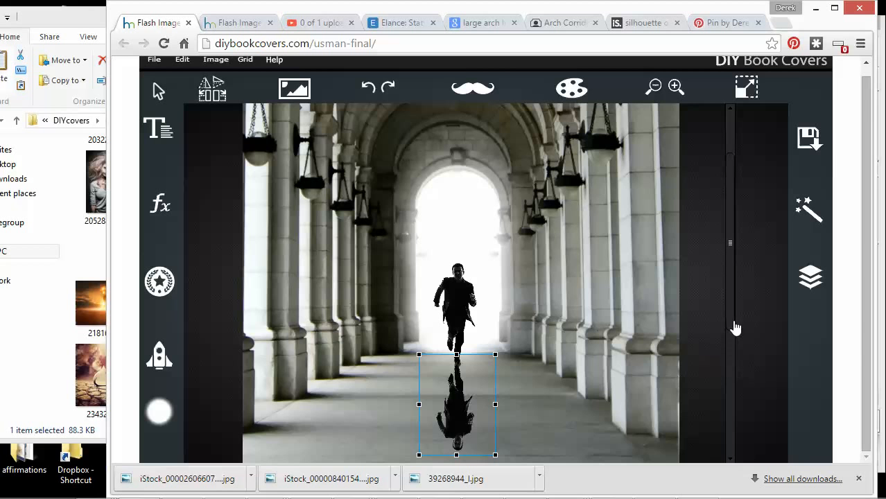
# Step: Show the layers with the reflection selected and set the Eraser's size to 85
pyautogui.click(809, 277)
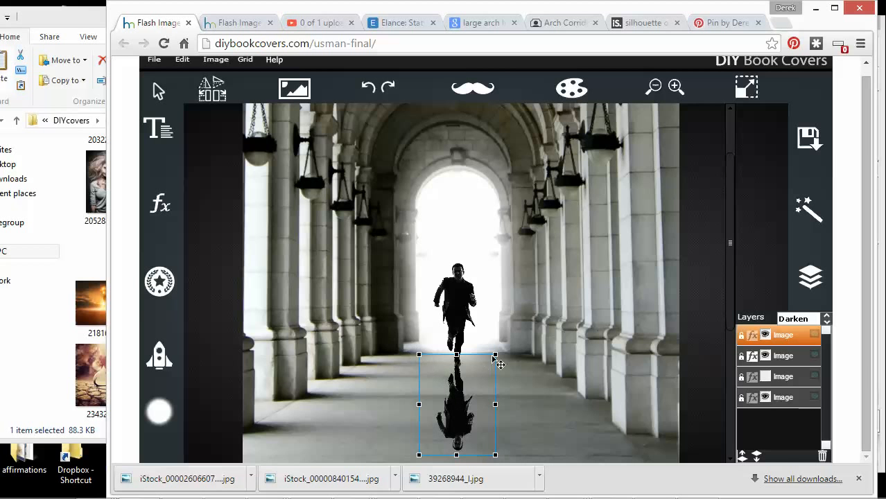
pyautogui.click(159, 412)
pyautogui.moveTo(217, 355); pyautogui.dragTo(207, 361)
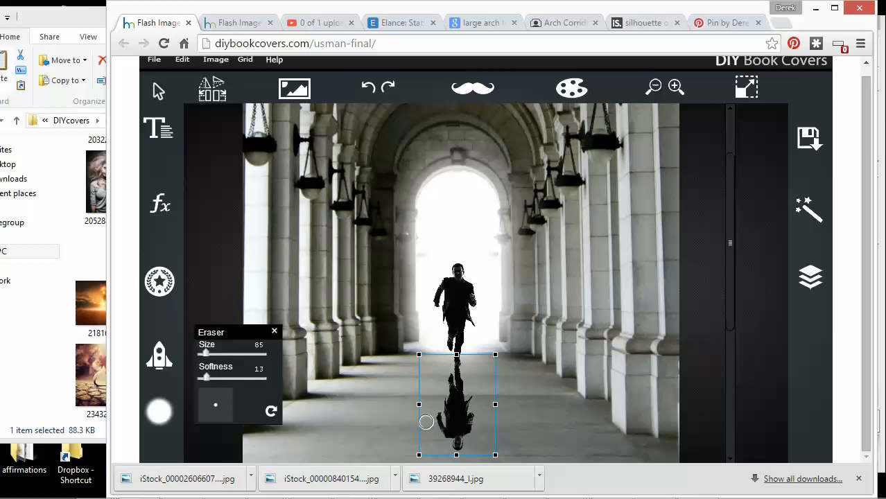
# Step: Set the reflection layer's blend mode to Normal and erase patches of its white background along both sides
pyautogui.click(809, 277)
pyautogui.click(797, 318)
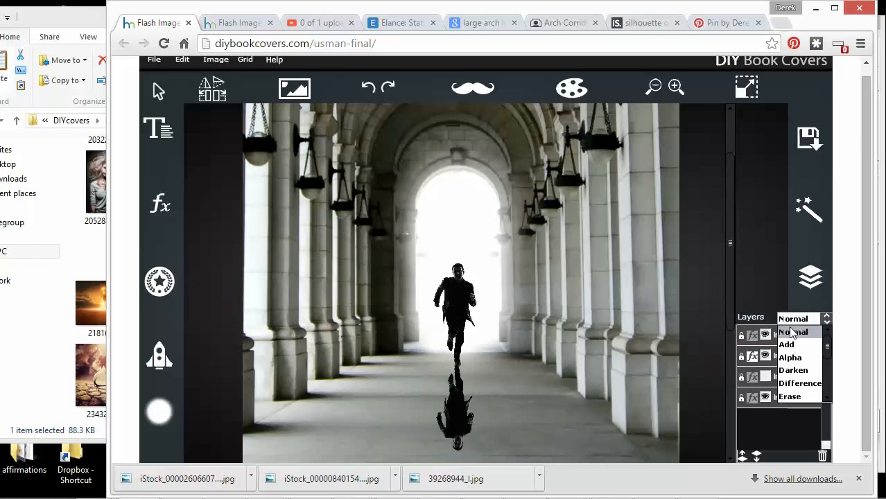
pyautogui.click(787, 341)
pyautogui.click(765, 335)
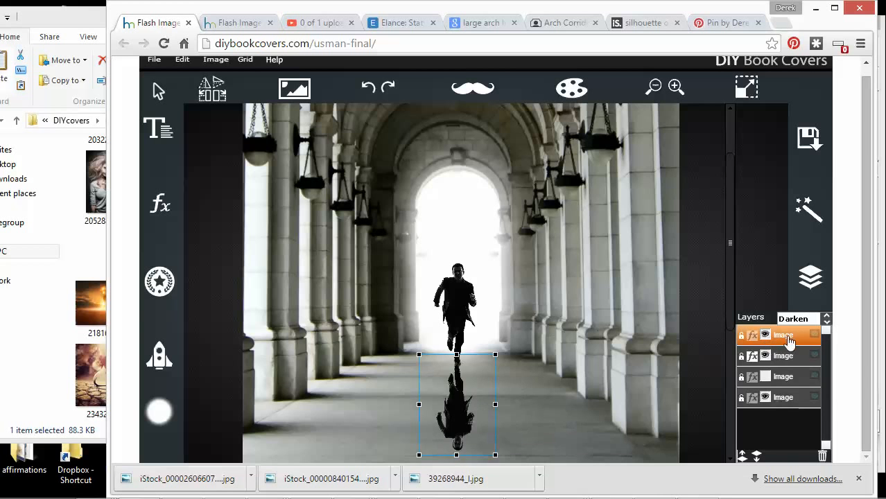
pyautogui.click(791, 318)
pyautogui.click(792, 328)
pyautogui.moveTo(432, 376); pyautogui.dragTo(436, 374)
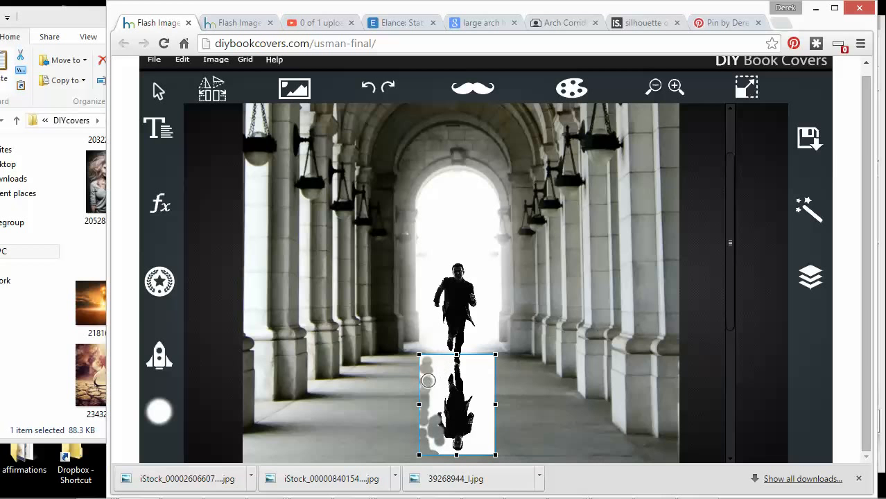
pyautogui.moveTo(478, 409)
pyautogui.mouseDown()
pyautogui.moveTo(489, 432)
pyautogui.moveTo(490, 379)
pyautogui.mouseUp()
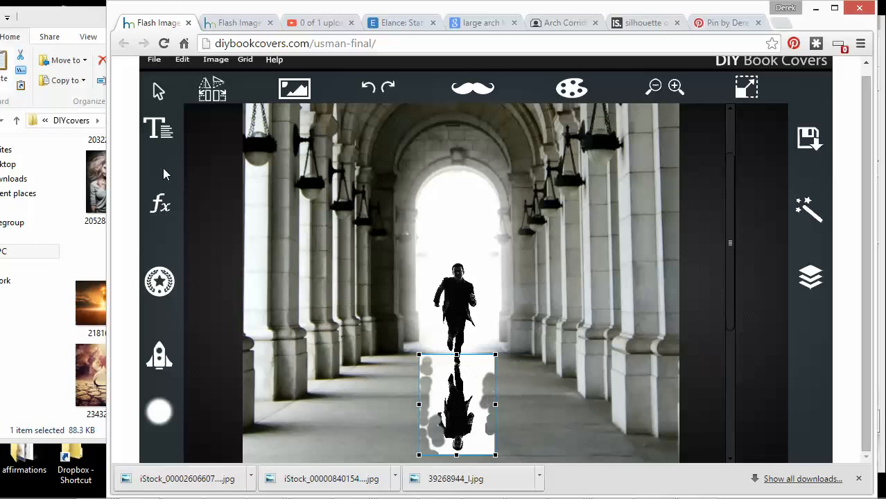
# Step: Enlarge the Eraser to size 211, increase its softness, and erase more of the white background around the reflection
pyautogui.click(166, 404)
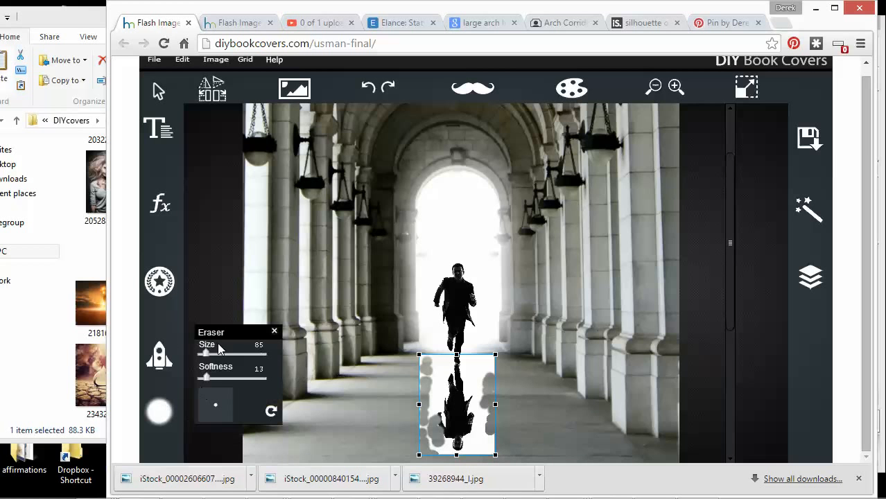
pyautogui.moveTo(209, 356); pyautogui.dragTo(223, 355)
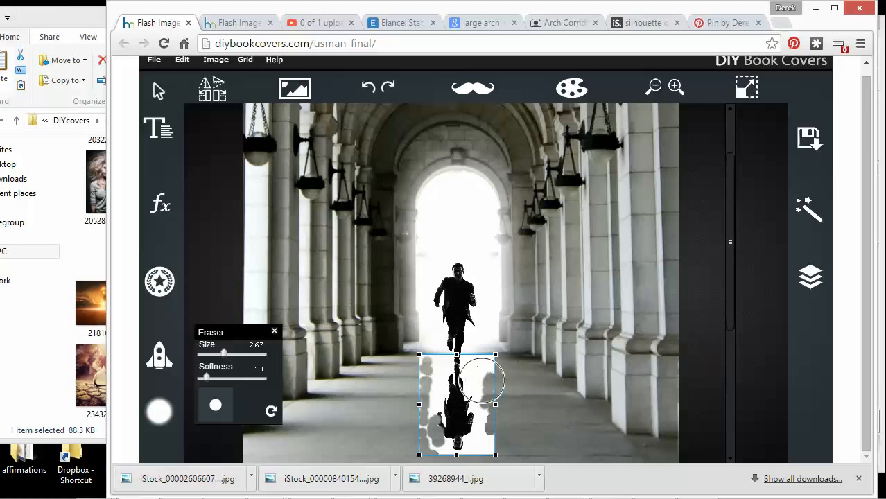
pyautogui.moveTo(225, 361); pyautogui.dragTo(219, 355)
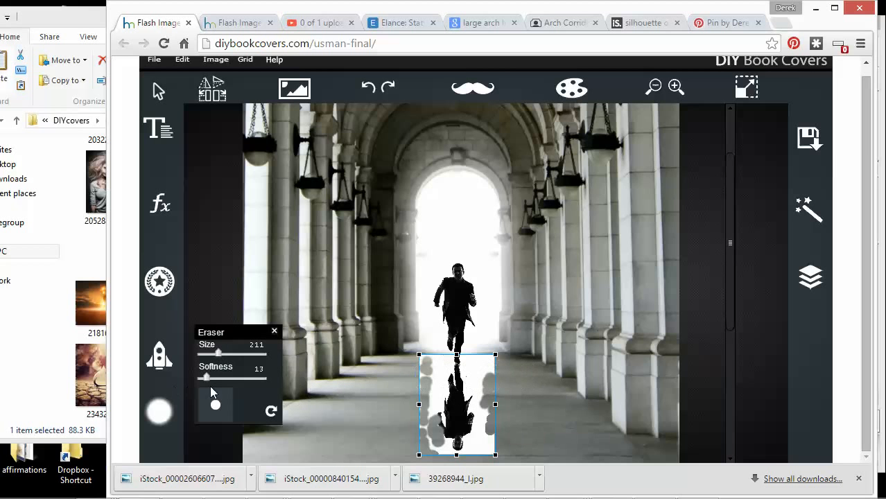
pyautogui.moveTo(208, 385); pyautogui.dragTo(231, 381)
pyautogui.moveTo(494, 360)
pyautogui.mouseDown()
pyautogui.moveTo(492, 449)
pyautogui.moveTo(499, 432)
pyautogui.moveTo(486, 388)
pyautogui.moveTo(498, 409)
pyautogui.moveTo(475, 454)
pyautogui.moveTo(484, 450)
pyautogui.mouseUp()
pyautogui.click(420, 374)
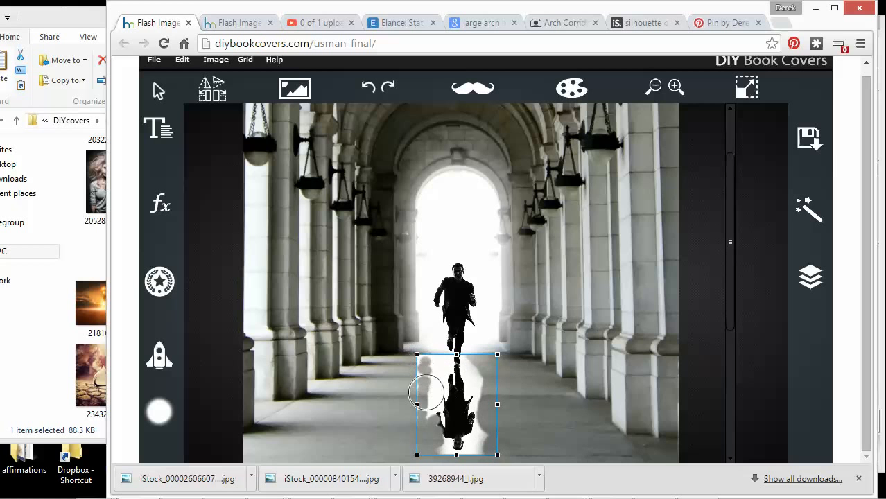
pyautogui.moveTo(429, 413)
pyautogui.mouseDown()
pyautogui.moveTo(435, 453)
pyautogui.moveTo(458, 394)
pyautogui.moveTo(425, 399)
pyautogui.moveTo(471, 394)
pyautogui.moveTo(421, 423)
pyautogui.moveTo(479, 405)
pyautogui.moveTo(483, 371)
pyautogui.moveTo(463, 346)
pyautogui.moveTo(431, 347)
pyautogui.moveTo(473, 365)
pyautogui.moveTo(490, 394)
pyautogui.moveTo(484, 452)
pyautogui.mouseUp()
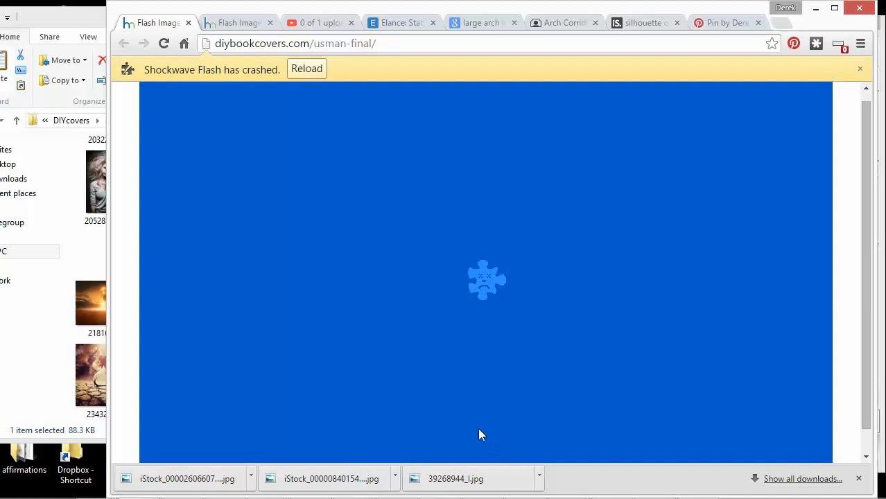
# Step: Reload the crashed cover editor page and show the hidden system tray icons
pyautogui.click(303, 73)
pyautogui.click(494, 198)
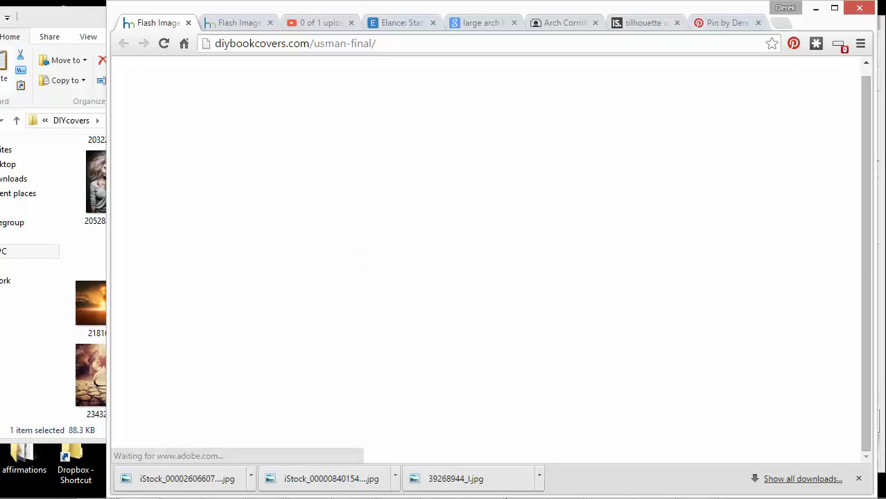
pyautogui.moveTo(753, 492)
pyautogui.click(755, 487)
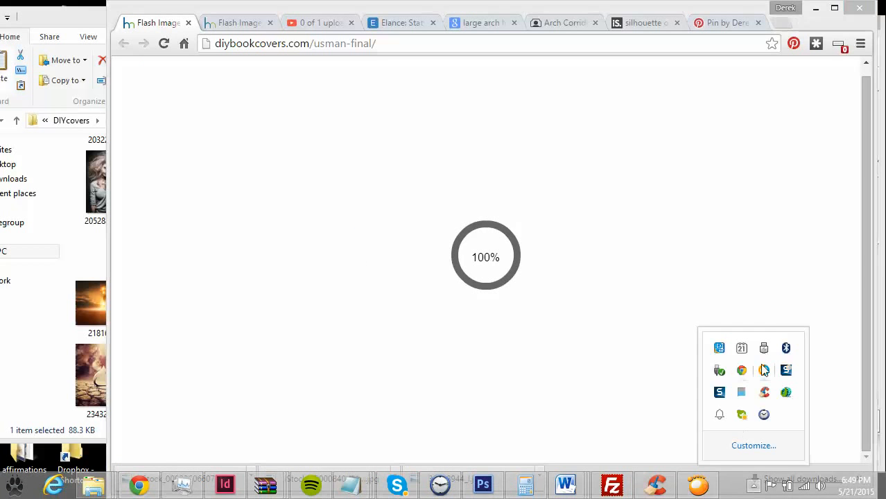